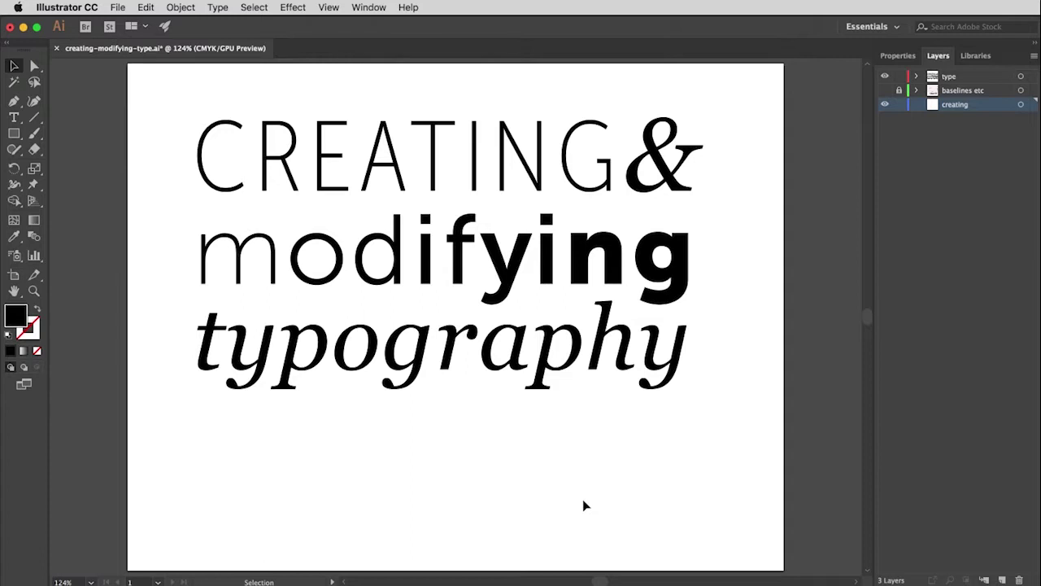
# - Hide the existing typography lettering, show the Properties panel and choose the Type Tool
pyautogui.click(885, 77)
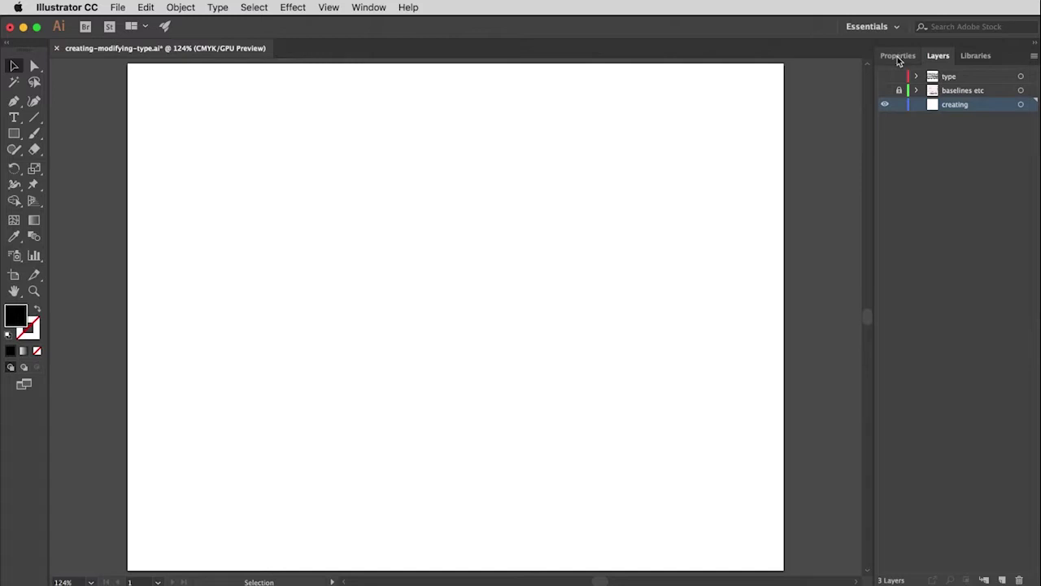
pyautogui.click(900, 56)
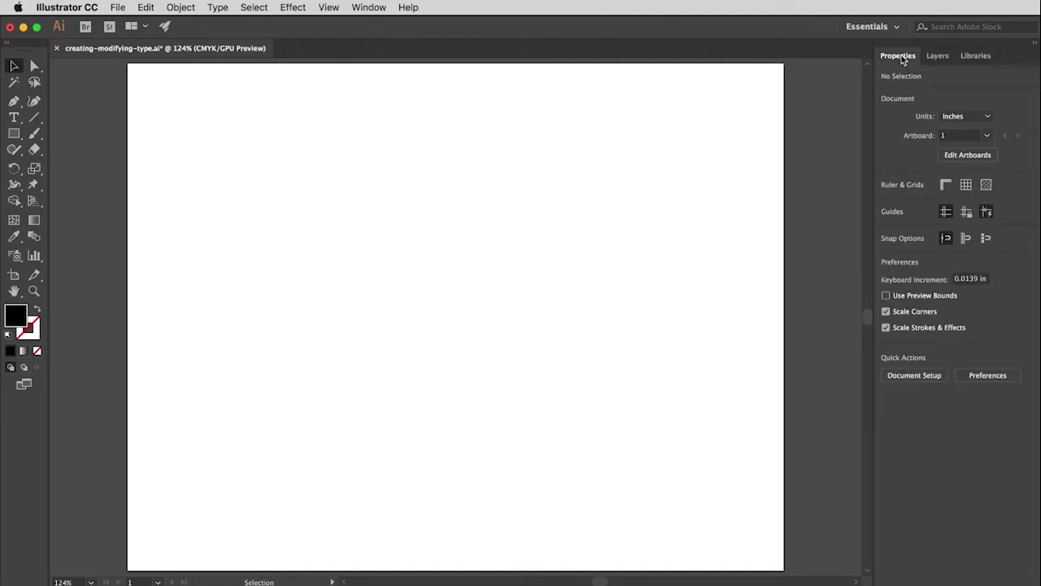
pyautogui.click(14, 118)
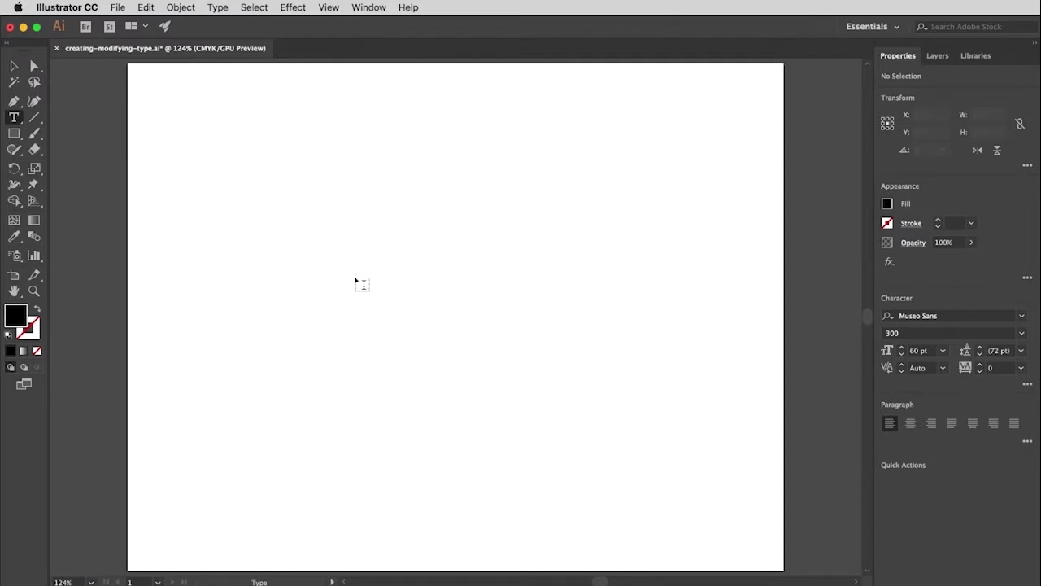
# - Create point text near the artboard centre reading 'type'
pyautogui.click(356, 277)
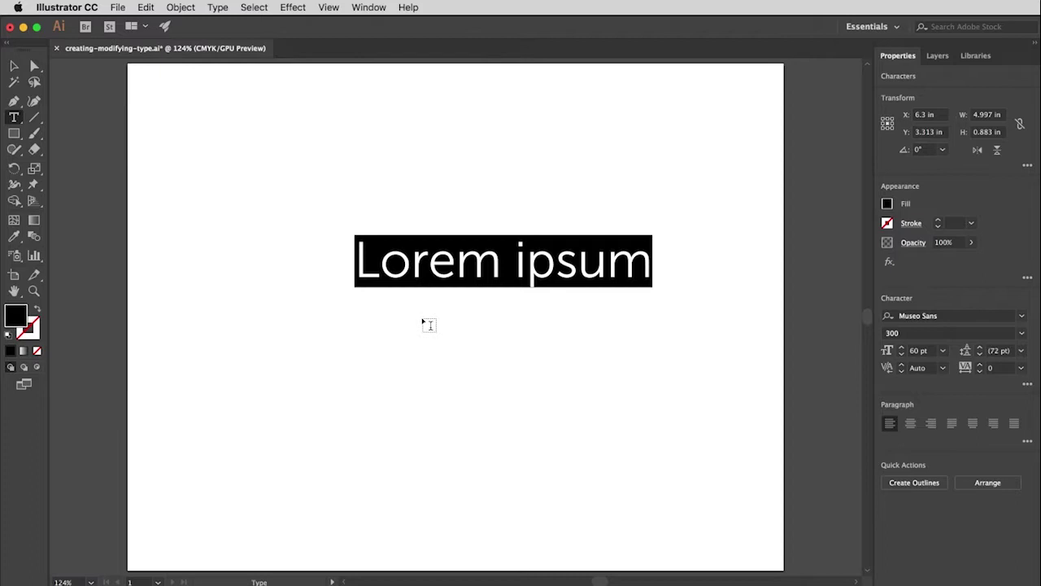
pyautogui.write('typ')
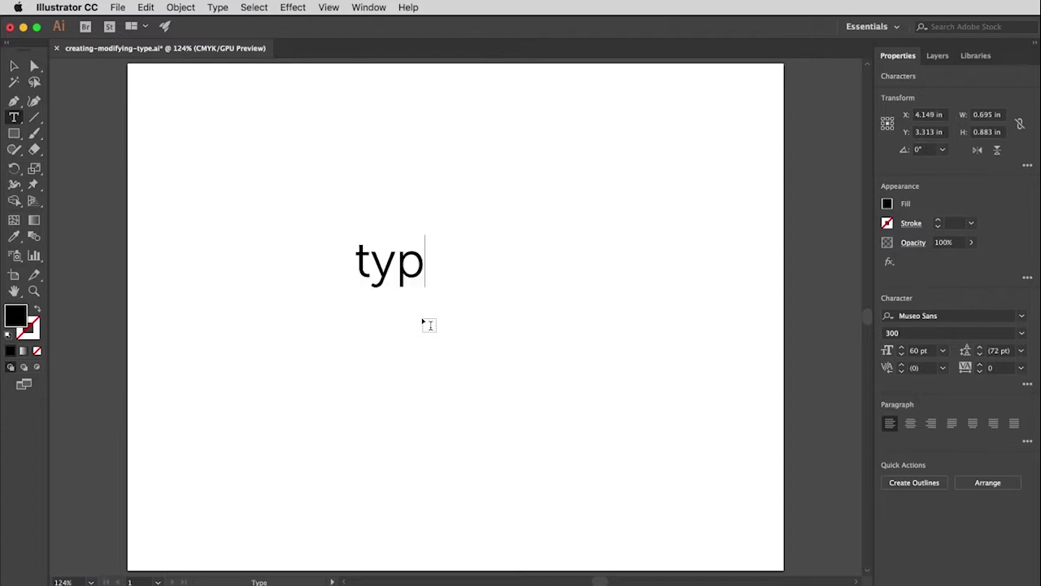
pyautogui.write('e')
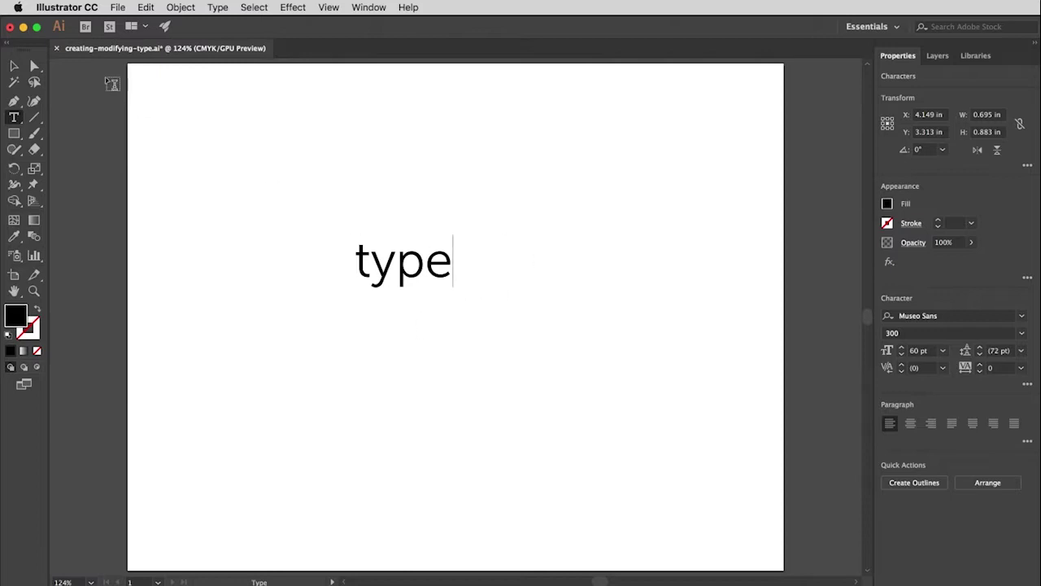
# - Select the word 'type', undo an accidental rotation, and scale it up to about 183 pt
pyautogui.click(15, 66)
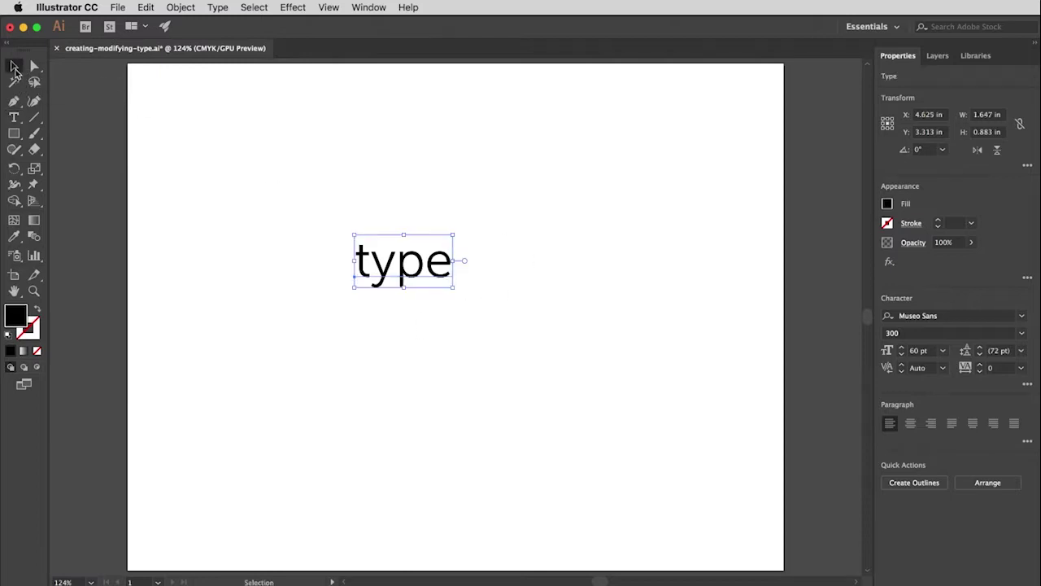
pyautogui.click(410, 306)
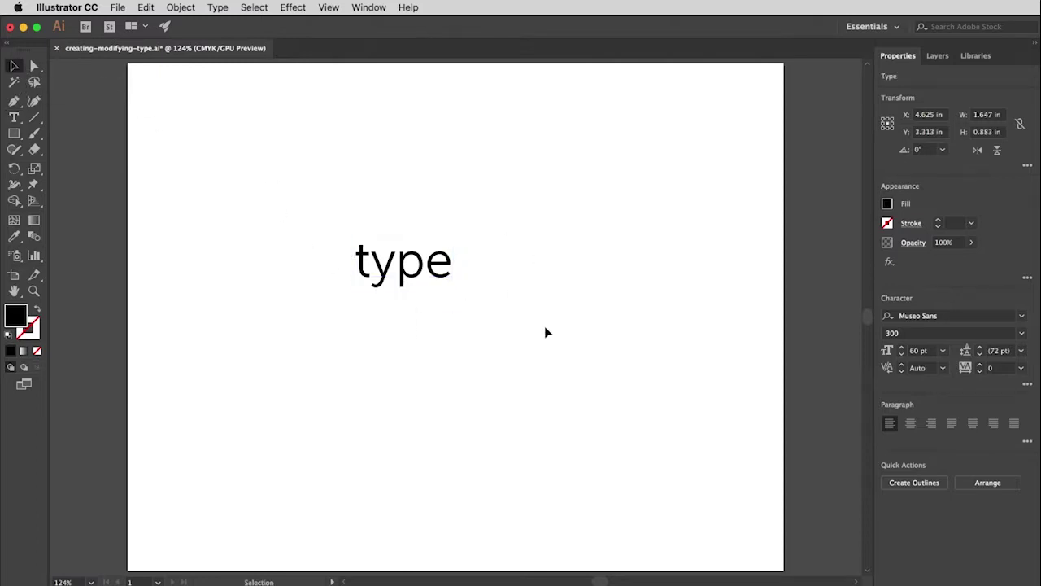
pyautogui.click(439, 277)
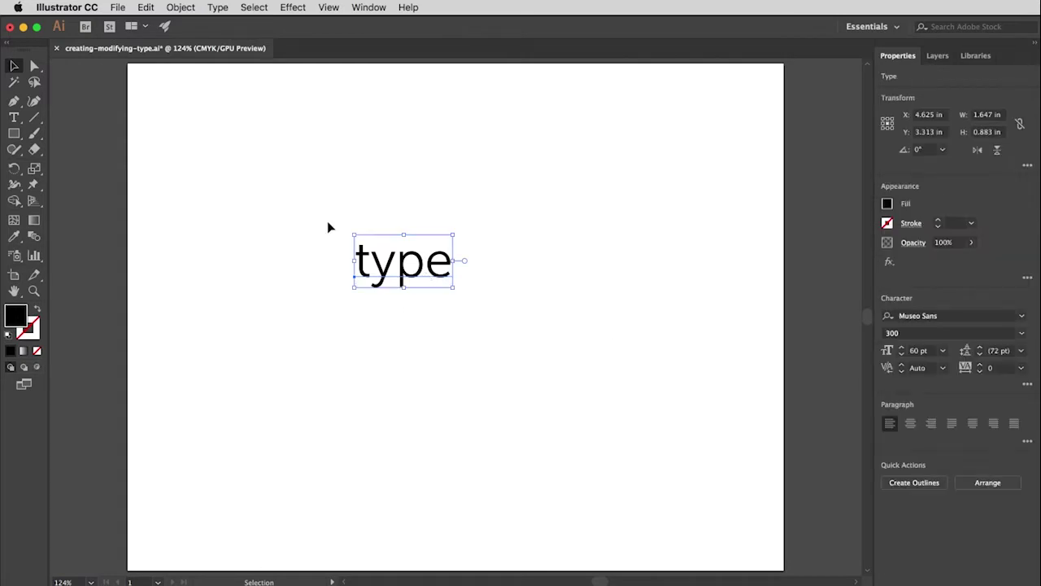
pyautogui.moveTo(426, 270); pyautogui.dragTo(356, 289)
pyautogui.press('super+z')
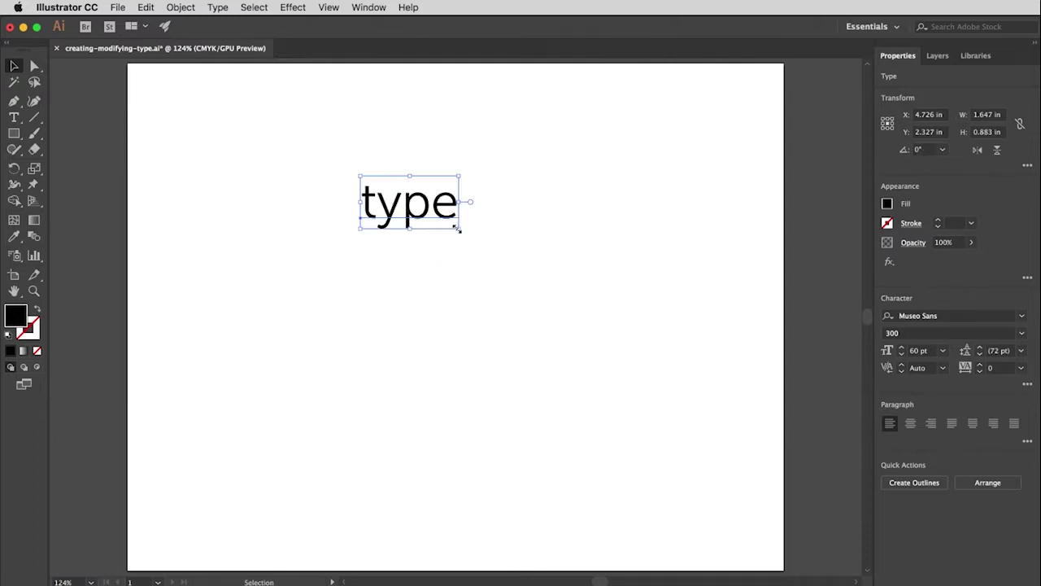
pyautogui.moveTo(459, 228); pyautogui.dragTo(662, 365)
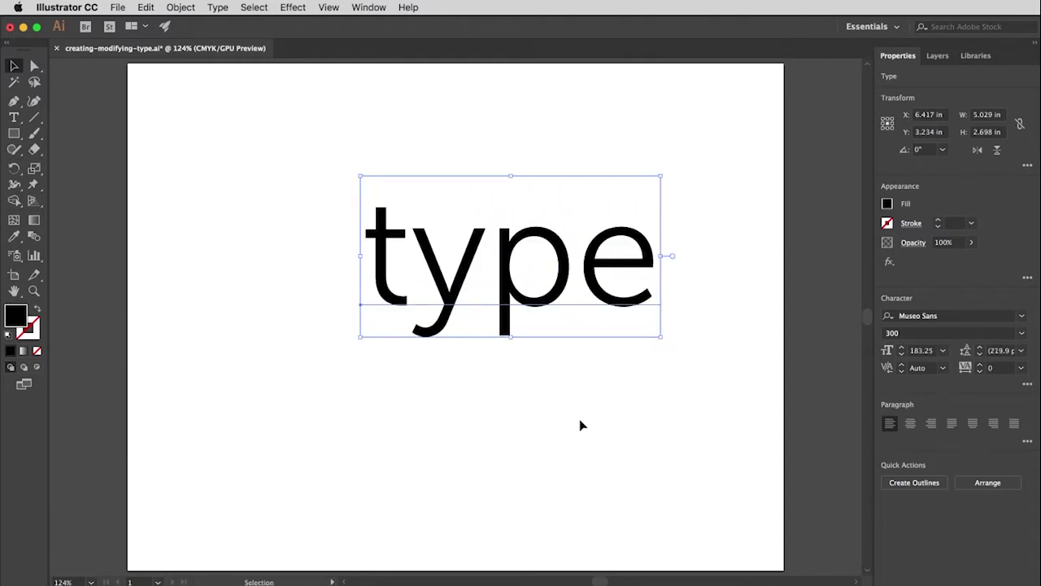
# - Move the enlarged word 'type' to the upper left with Direct Selection
pyautogui.click(581, 424)
pyautogui.click(522, 298)
pyautogui.click(34, 67)
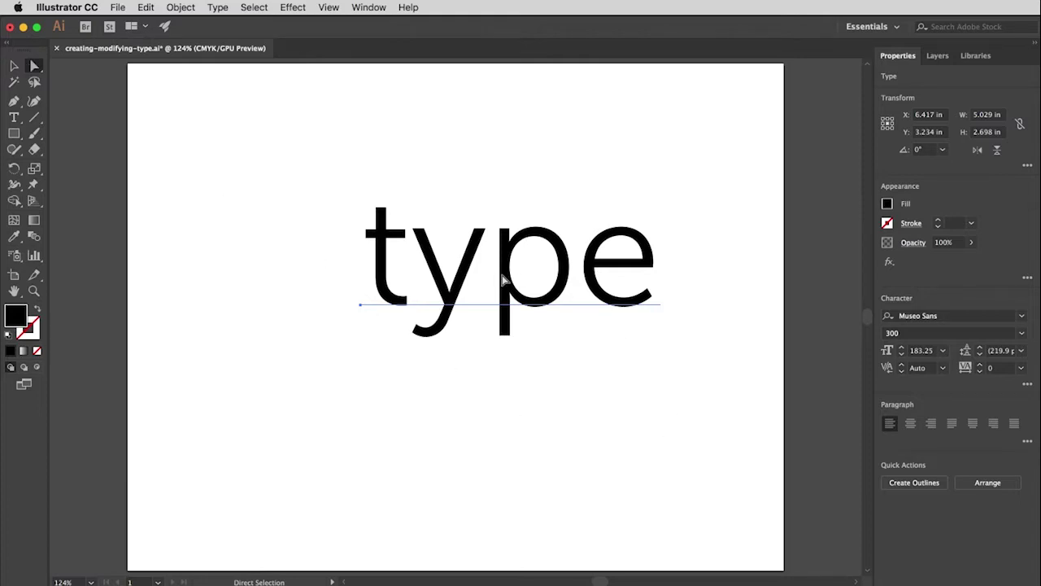
pyautogui.moveTo(504, 272); pyautogui.dragTo(307, 177)
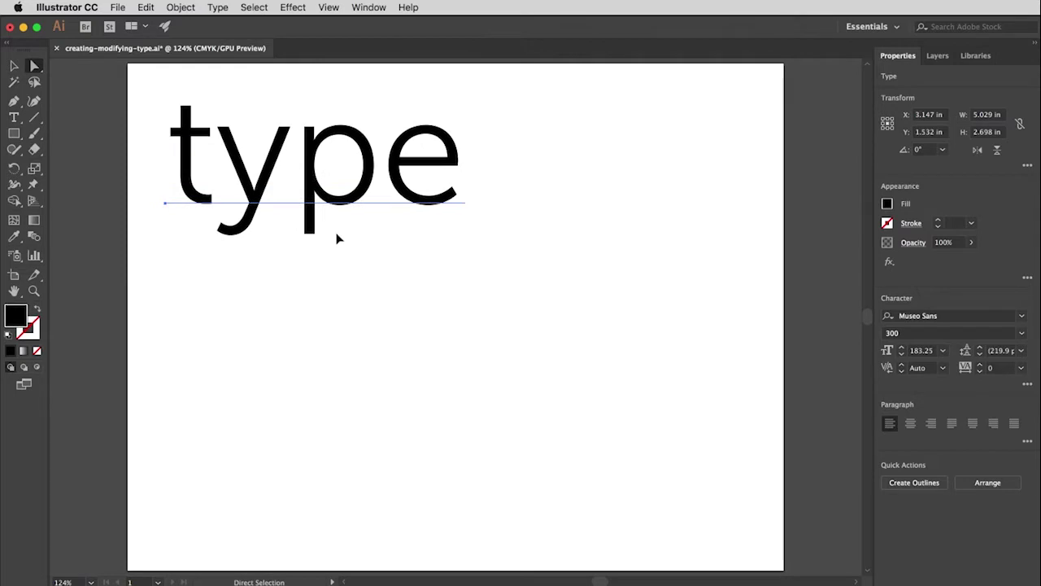
# - Draw a tall area text frame right of the big word and type 'type type'
pyautogui.click(342, 409)
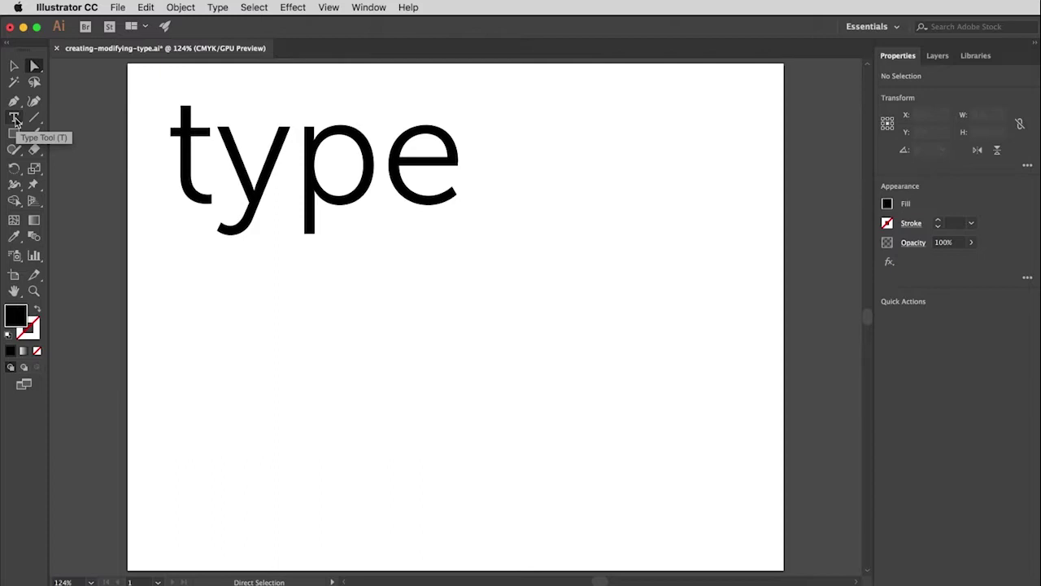
pyautogui.click(15, 119)
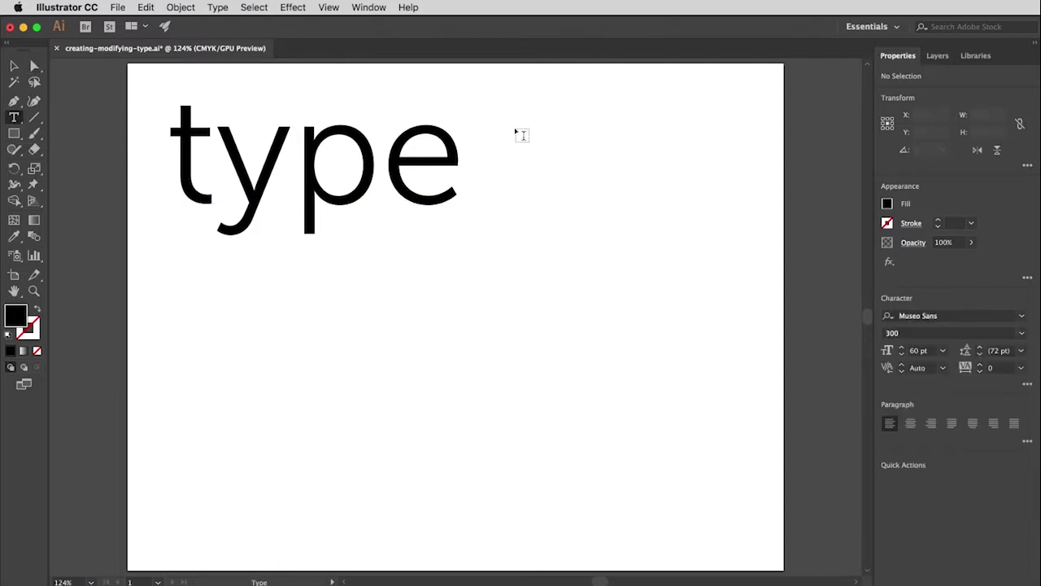
pyautogui.moveTo(511, 130); pyautogui.dragTo(730, 483)
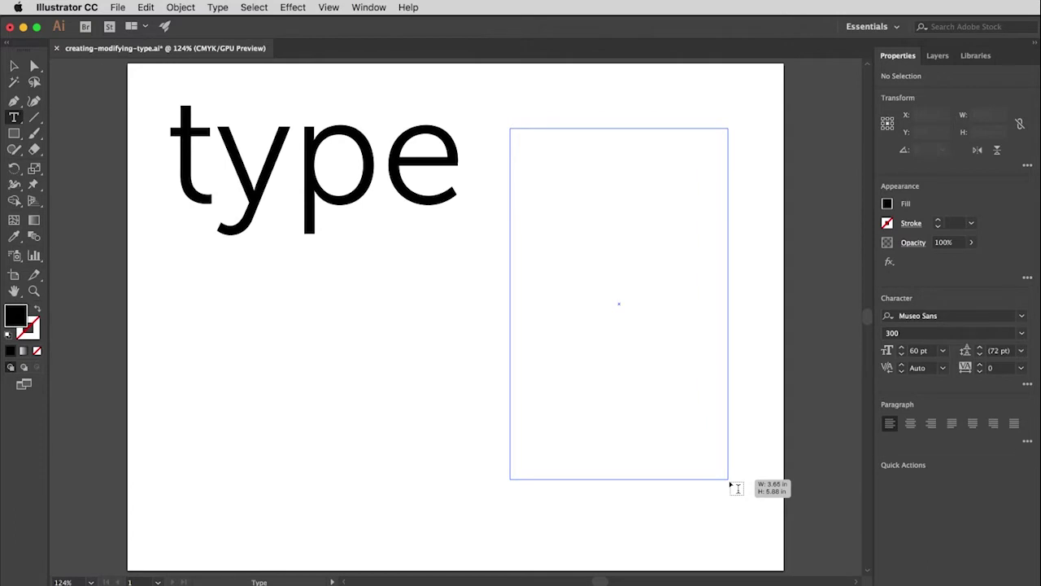
pyautogui.moveTo(730, 485); pyautogui.dragTo(729, 480)
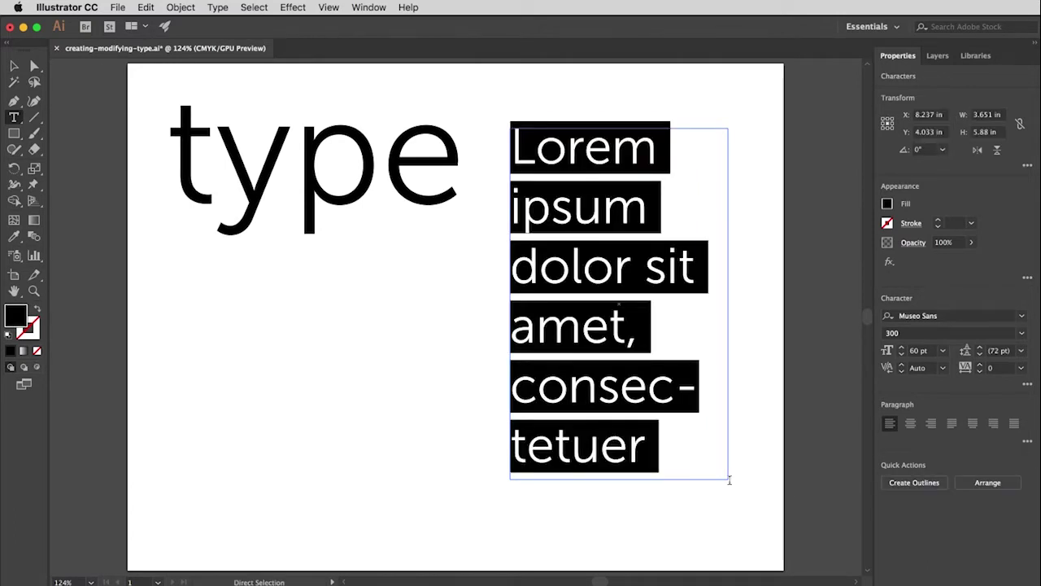
pyautogui.press('super+z')
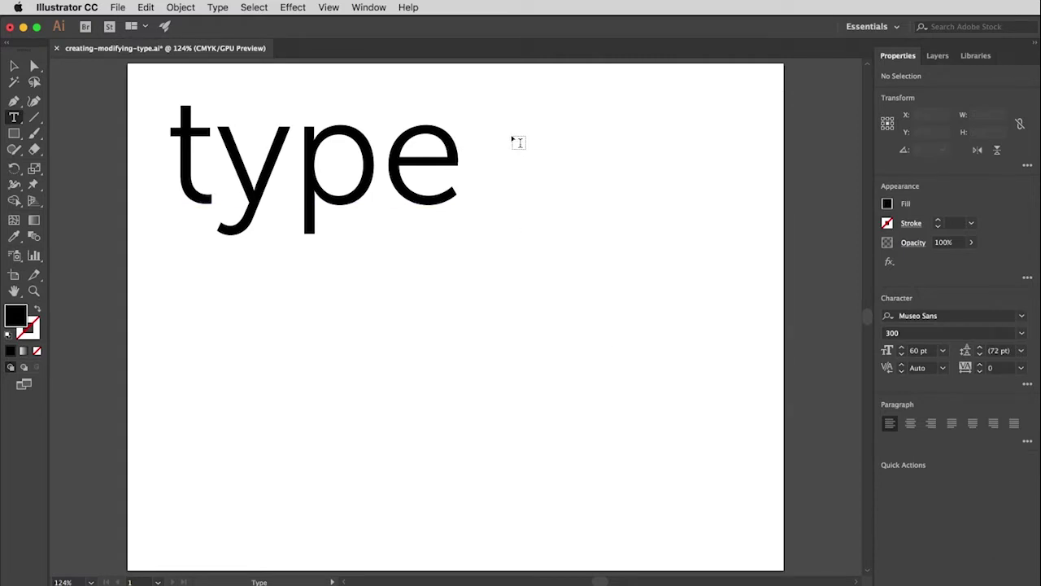
pyautogui.moveTo(511, 136); pyautogui.dragTo(732, 494)
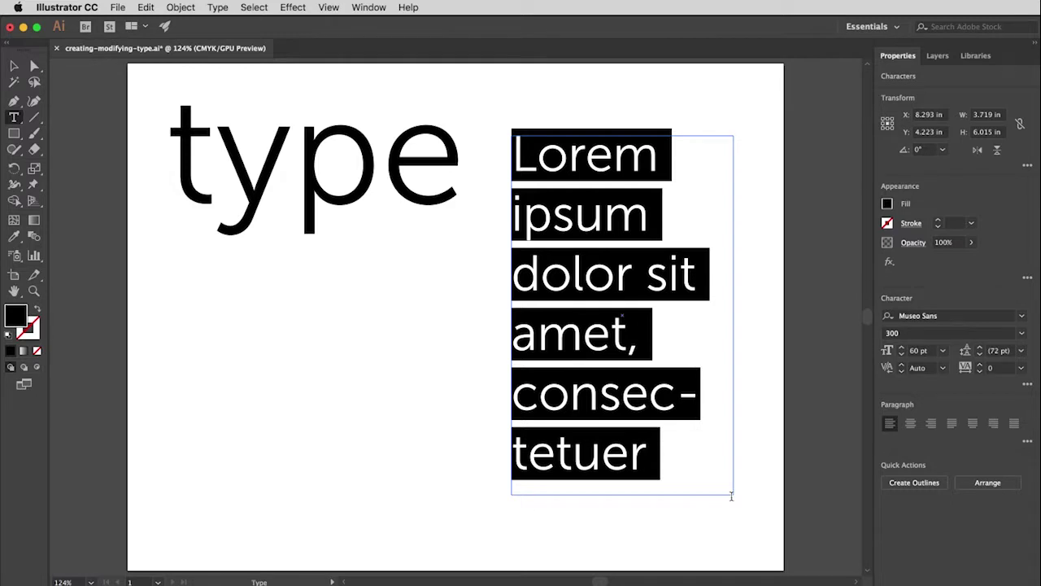
pyautogui.write('type typ')
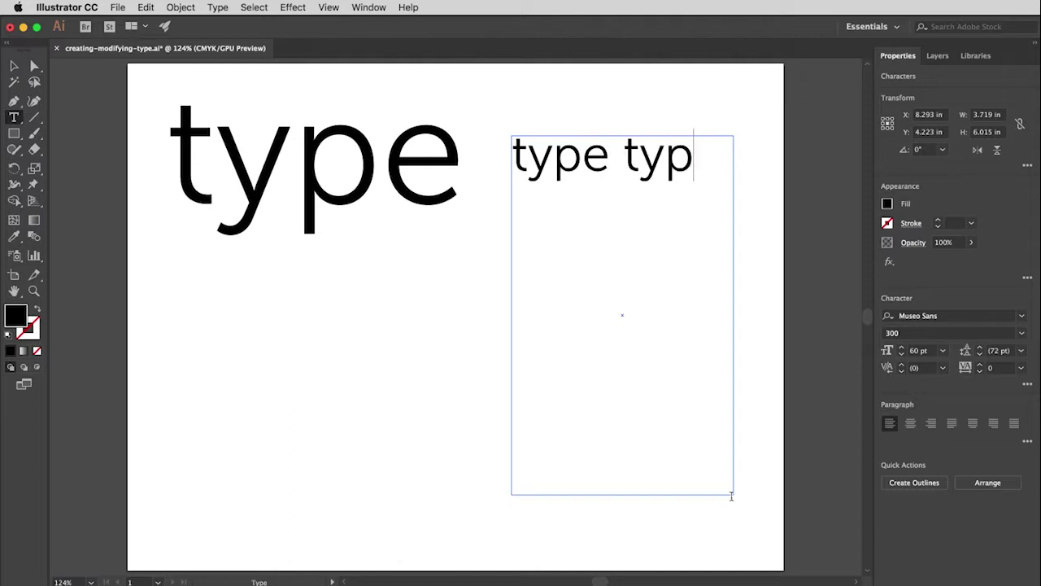
pyautogui.write('e')
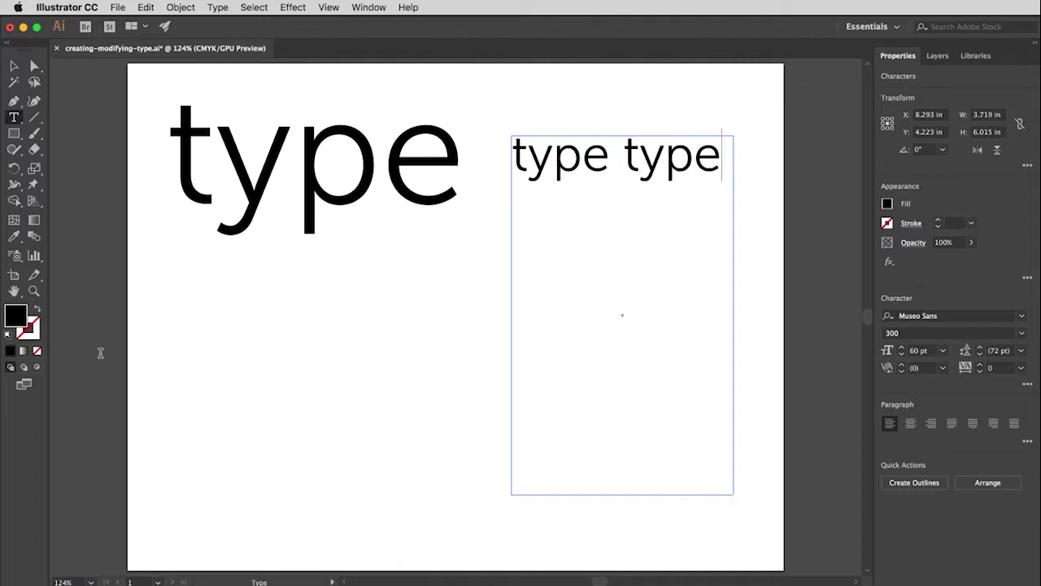
# - Select just the area text frame holding 'type type' and delete it
pyautogui.click(11, 65)
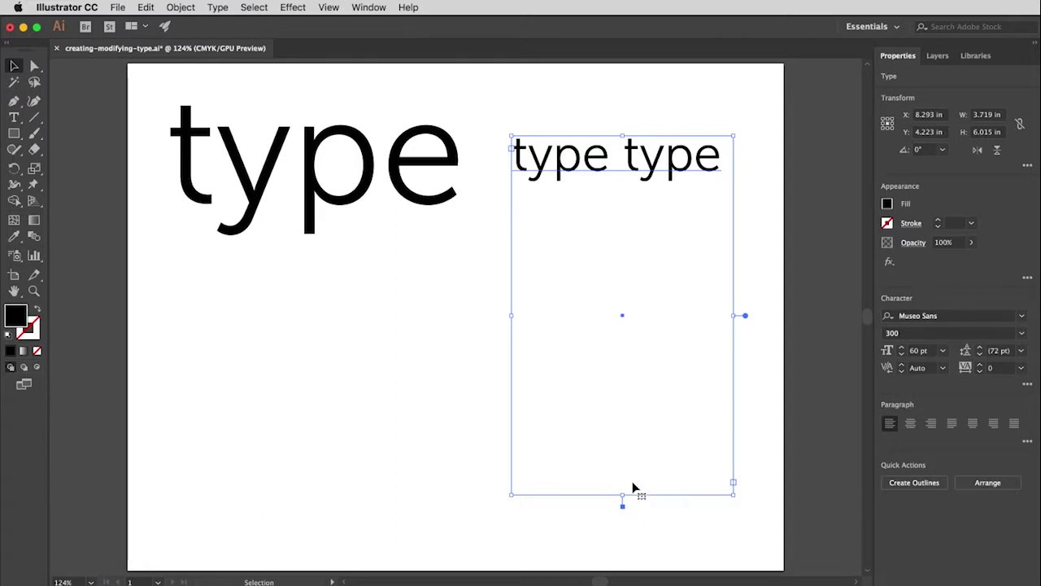
pyautogui.click(34, 67)
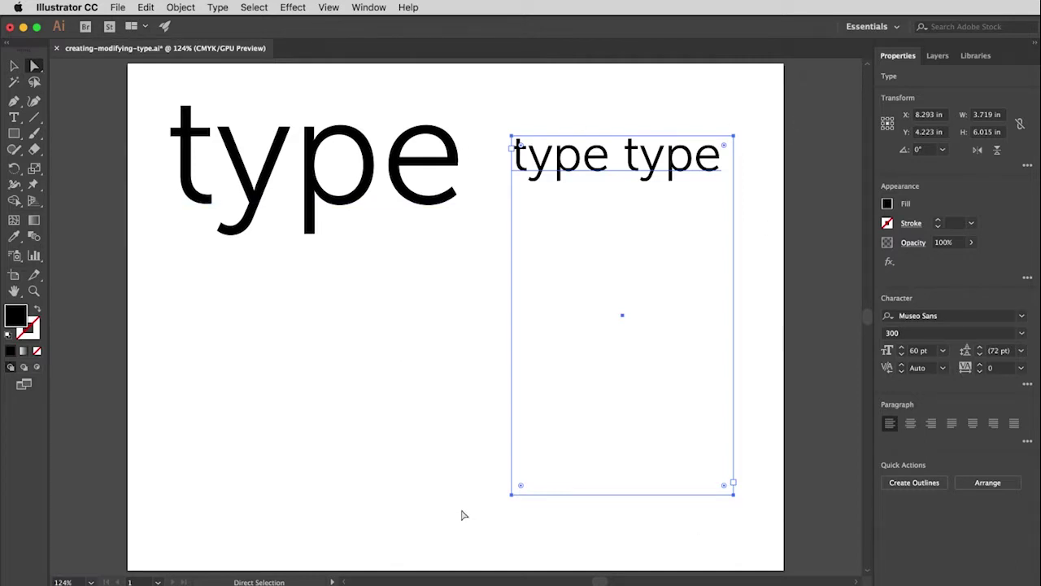
pyautogui.keyDown('shift'); pyautogui.click(326, 171); pyautogui.keyUp('shift')
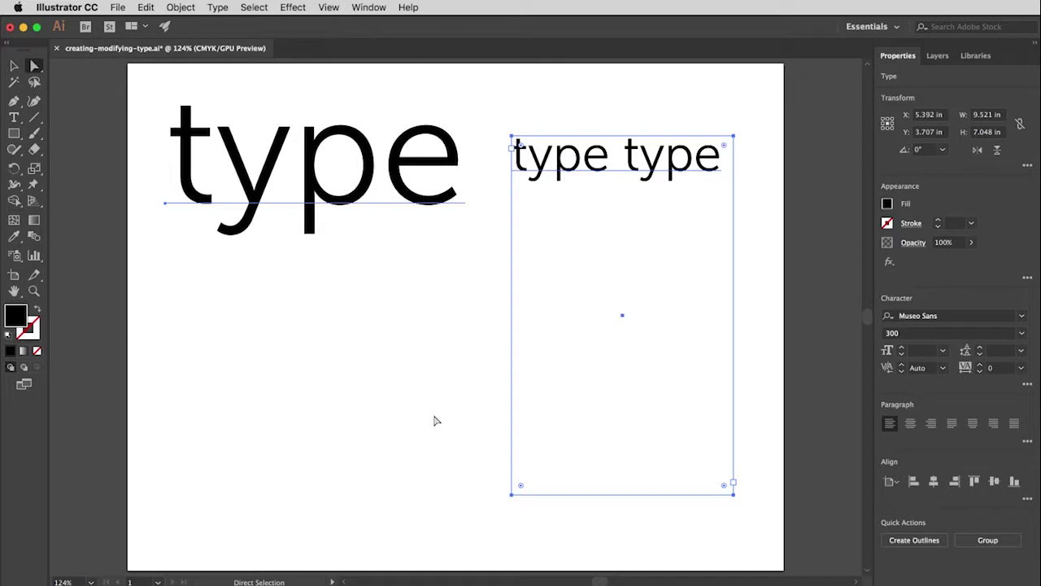
pyautogui.click(13, 69)
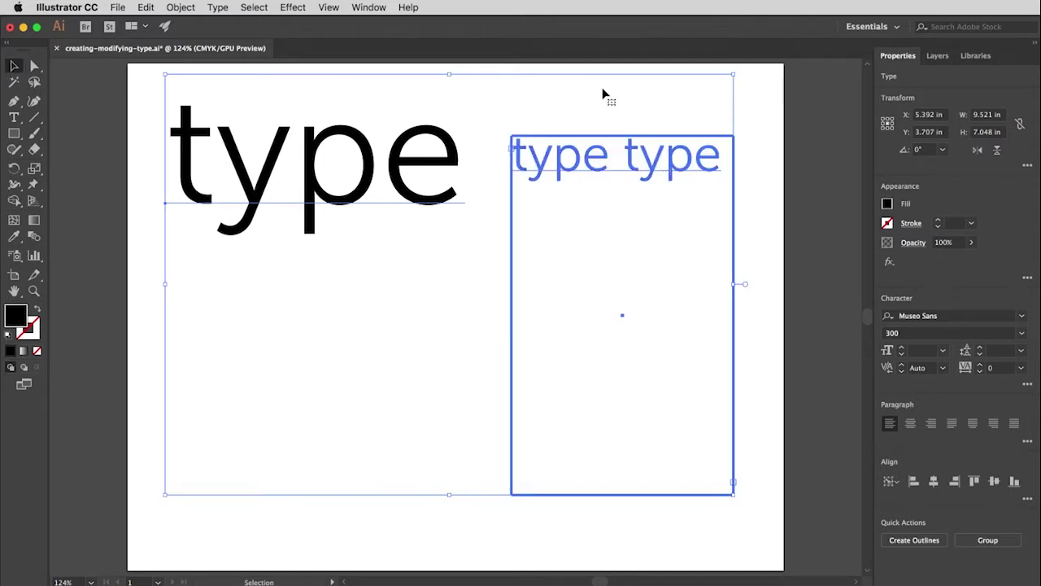
pyautogui.click(597, 155)
pyautogui.press('super+shift+a')
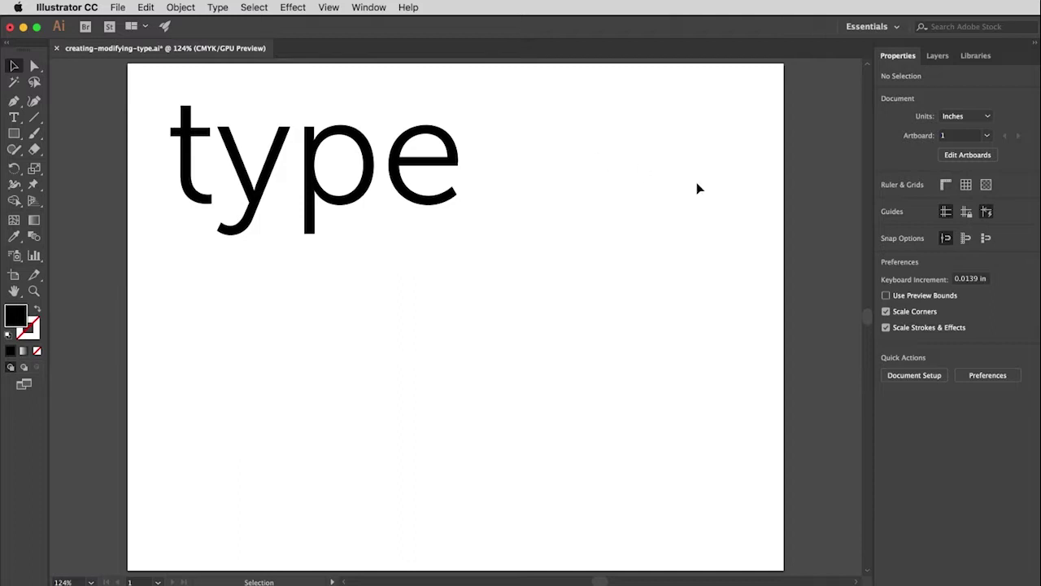
# - In Layers, hide the creating layer and show the type and baselines etc layers
pyautogui.click(938, 56)
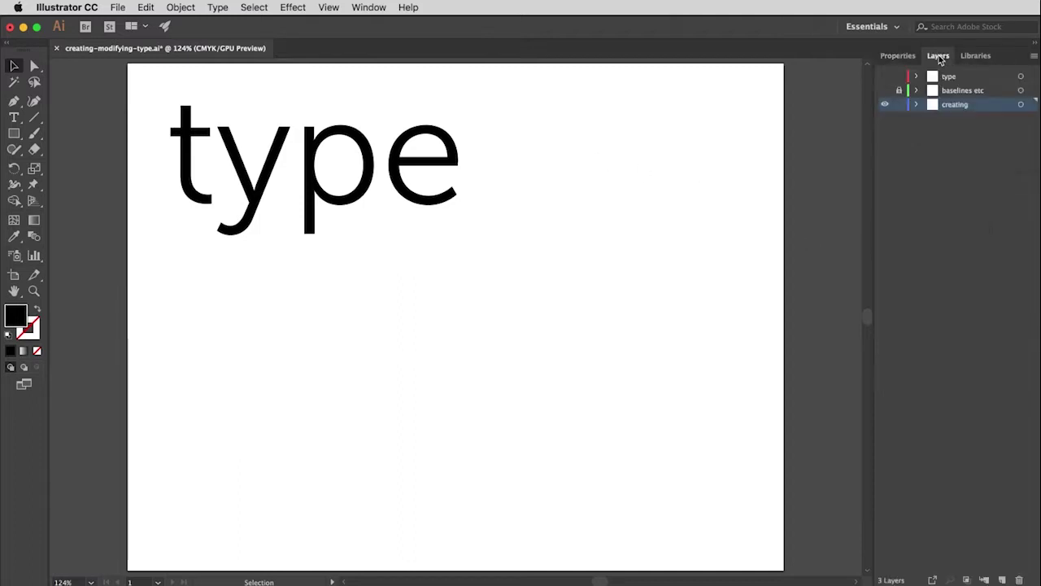
pyautogui.click(886, 105)
pyautogui.click(885, 76)
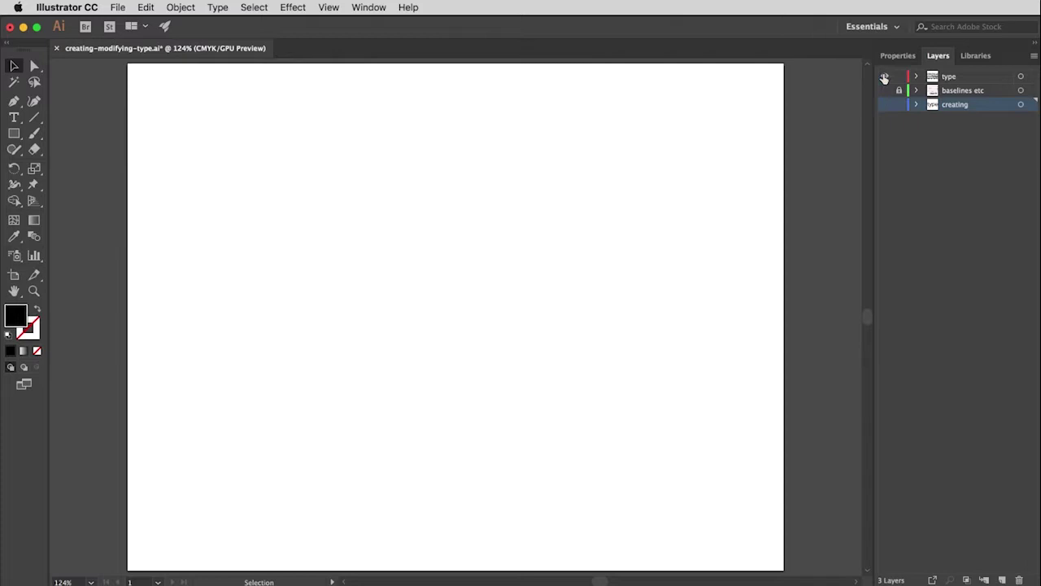
pyautogui.click(885, 90)
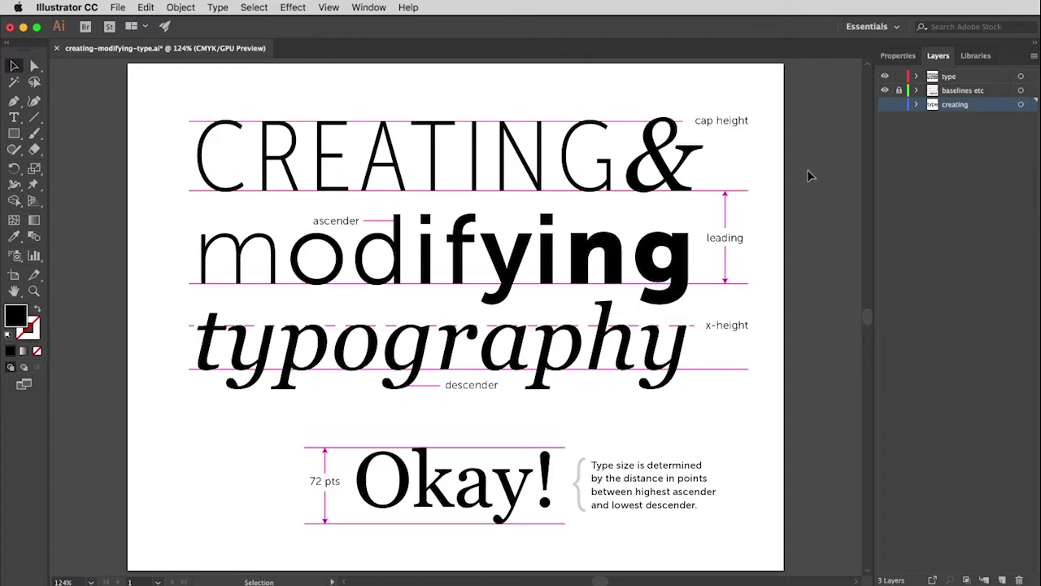
# - Hide all layers, then show only the creating layer and select the word 'type'
pyautogui.moveTo(885, 83); pyautogui.dragTo(887, 108)
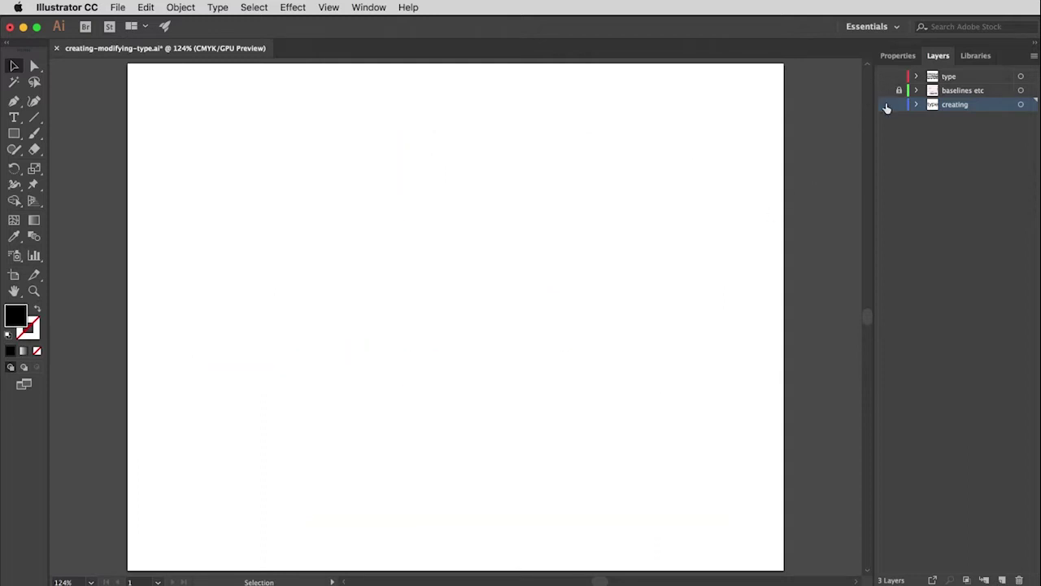
pyautogui.click(886, 105)
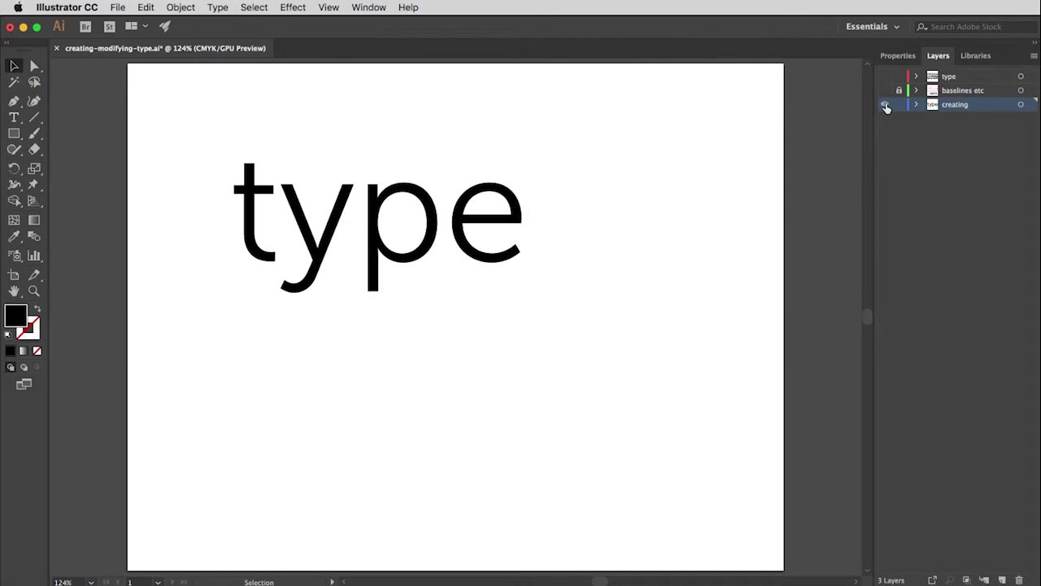
pyautogui.click(899, 56)
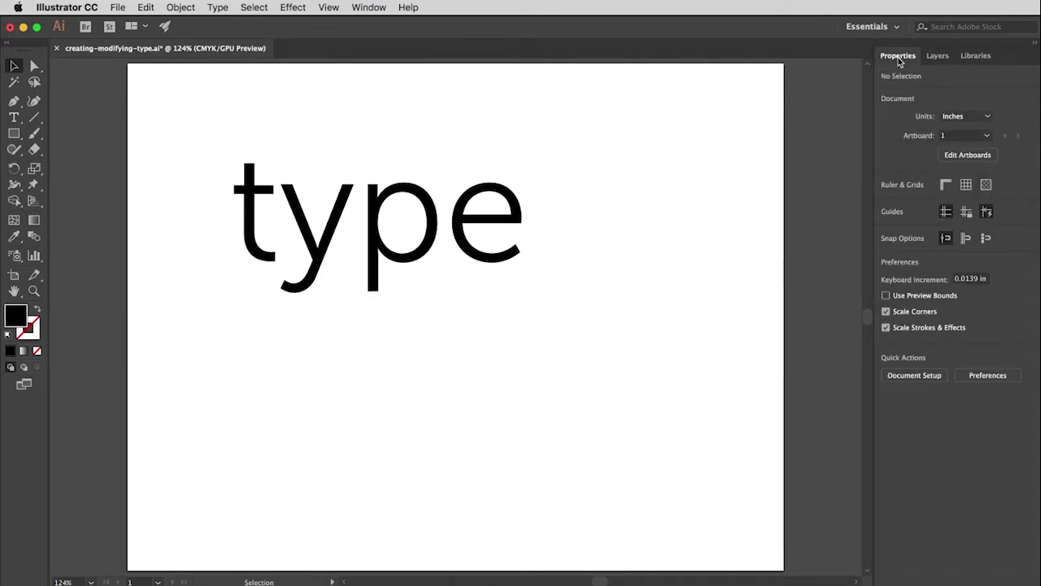
pyautogui.click(402, 235)
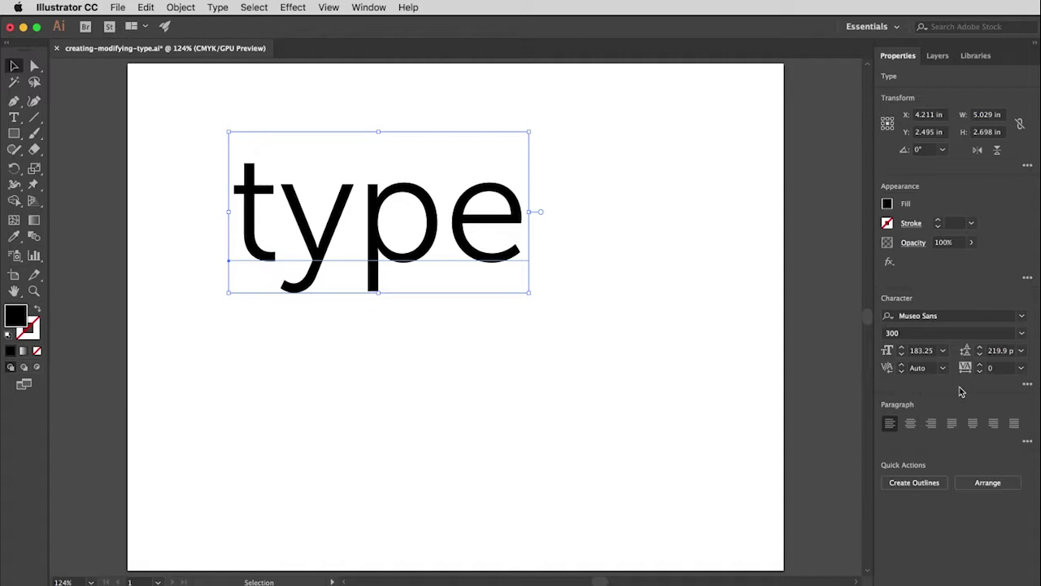
# - Check the font family Museo Sans and weight 300 without changing them
pyautogui.click(1022, 319)
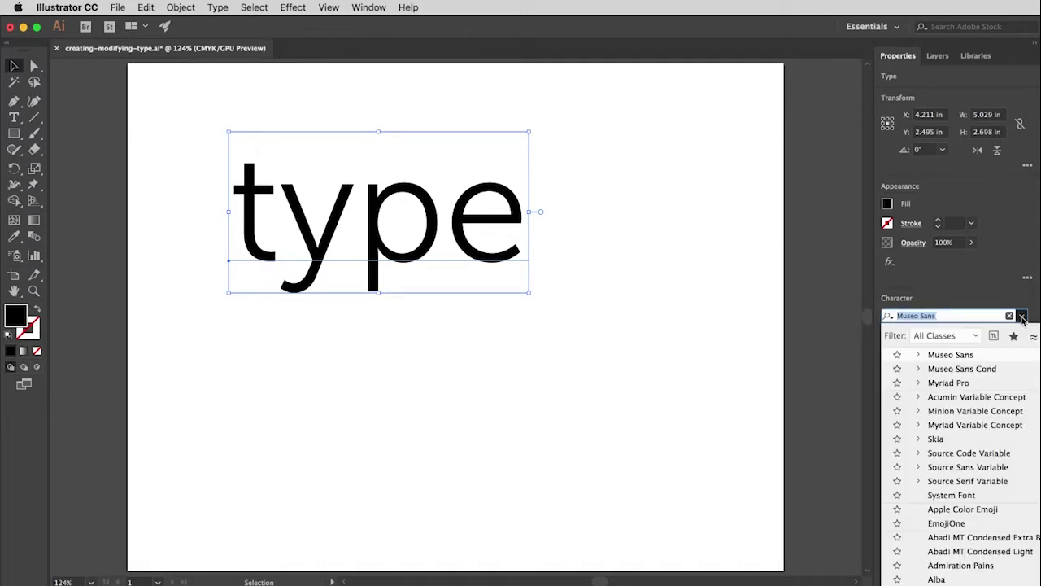
pyautogui.click(1023, 319)
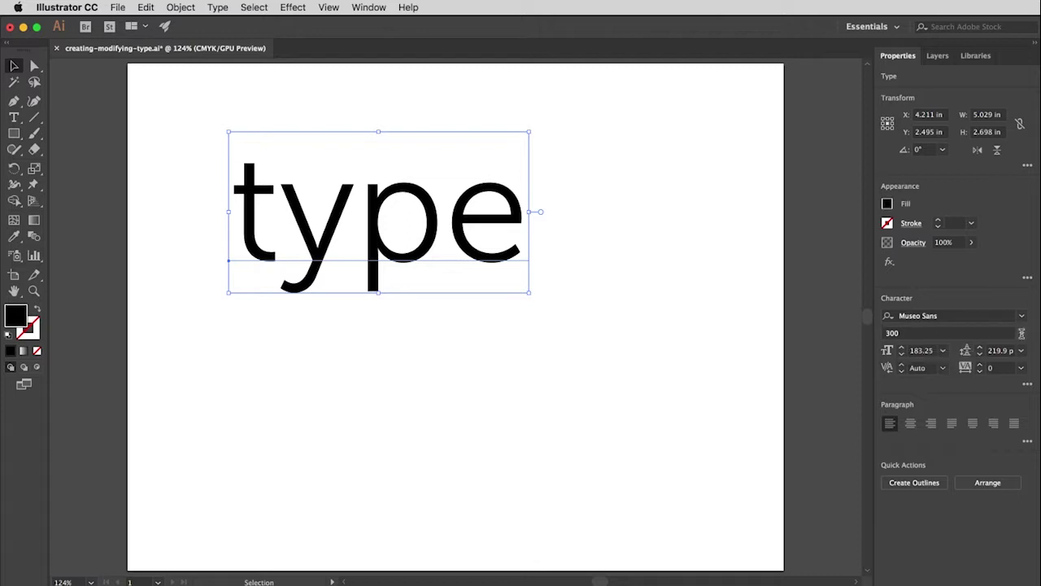
pyautogui.click(1022, 333)
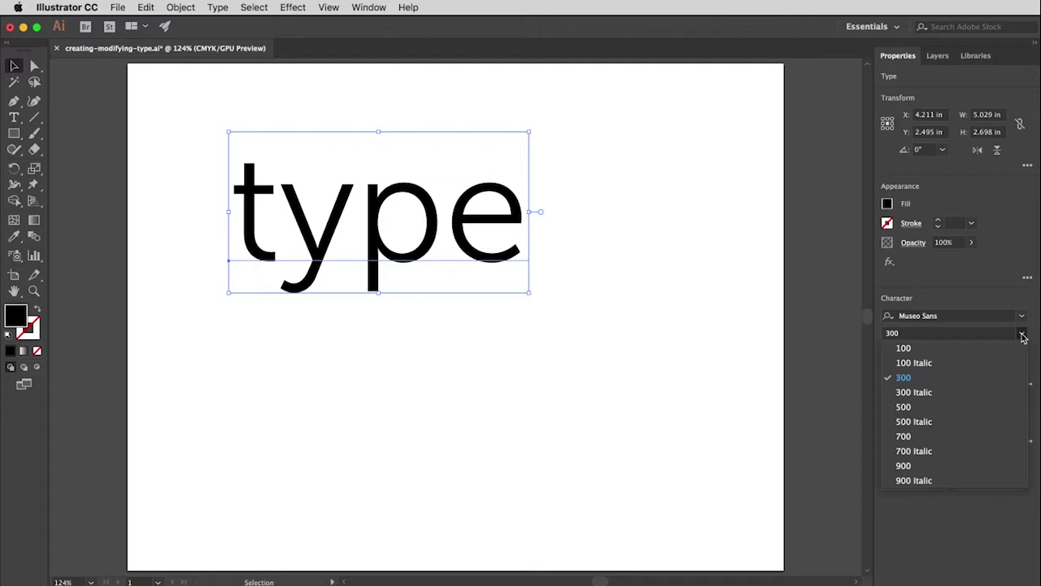
pyautogui.click(1022, 337)
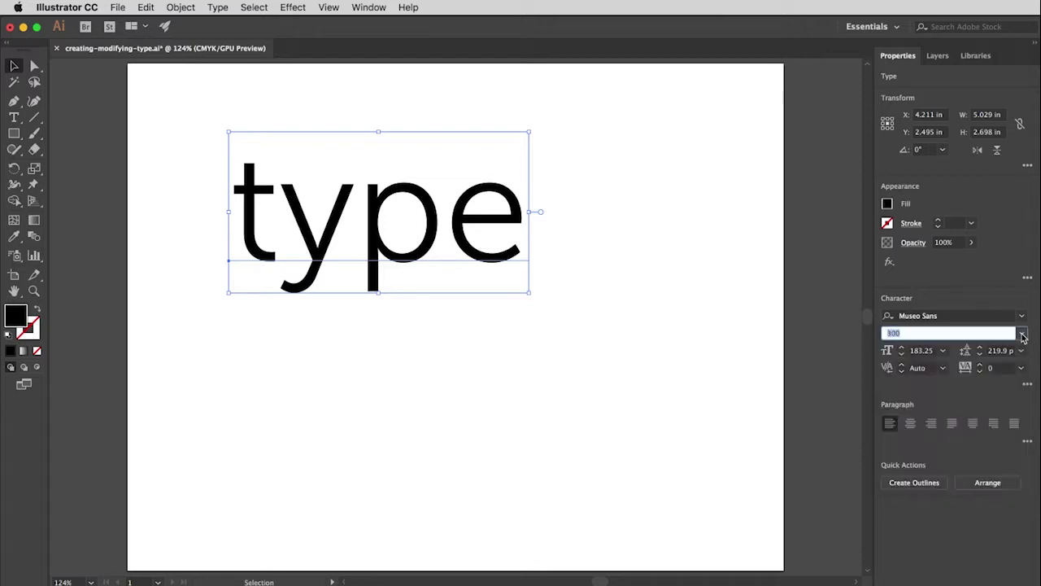
# - Pick a preset font size and step it up repeatedly with the size arrow
pyautogui.click(943, 351)
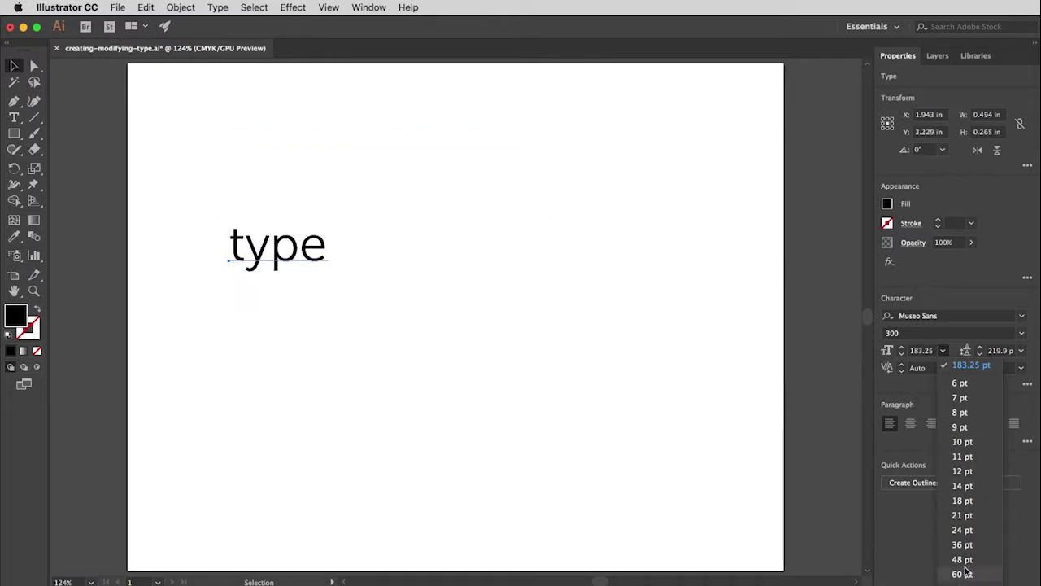
pyautogui.click(903, 350)
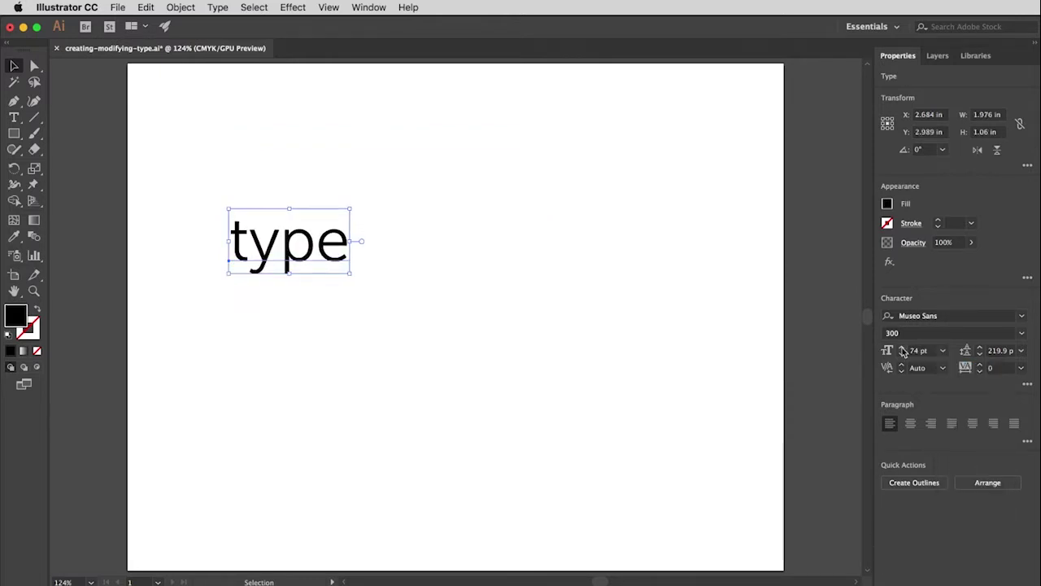
pyautogui.click(903, 350)
pyautogui.click(903, 350)
pyautogui.click(903, 350)
pyautogui.click(903, 349)
pyautogui.click(903, 349)
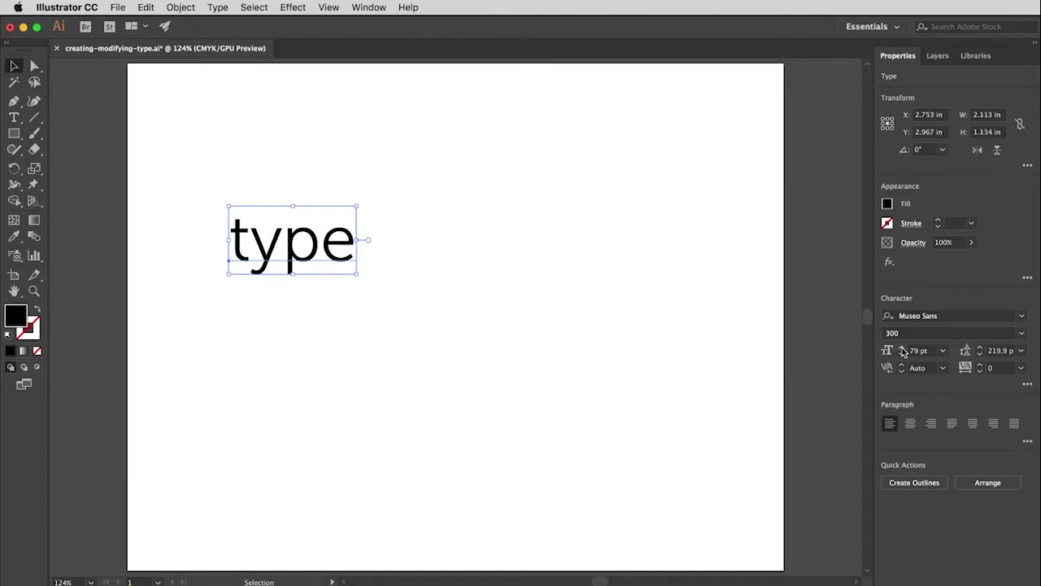
pyautogui.click(903, 350)
pyautogui.click(903, 350)
pyautogui.click(903, 350)
pyautogui.click(903, 350)
pyautogui.click(903, 350)
pyautogui.click(903, 350)
pyautogui.click(903, 349)
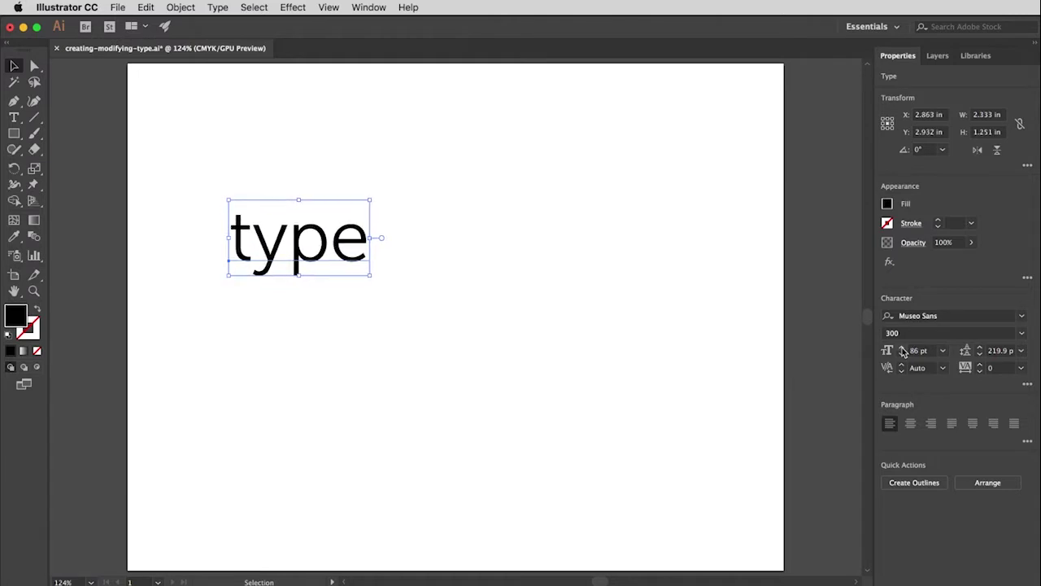
pyautogui.click(903, 350)
pyautogui.click(903, 350)
pyautogui.click(903, 350)
pyautogui.click(903, 349)
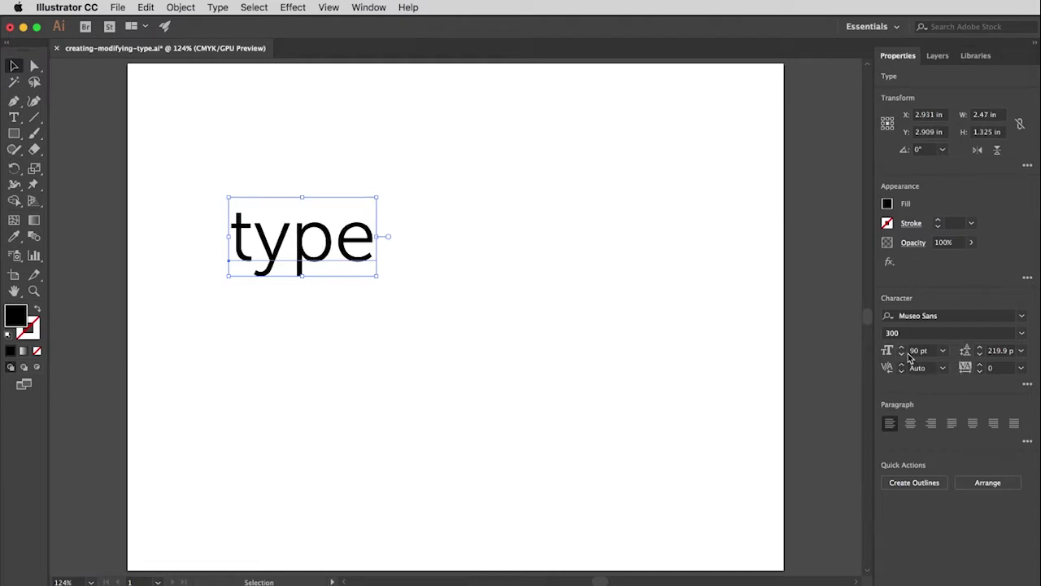
# - Set the font size of 'type' to exactly 102 pt
pyautogui.doubleClick(916, 352)
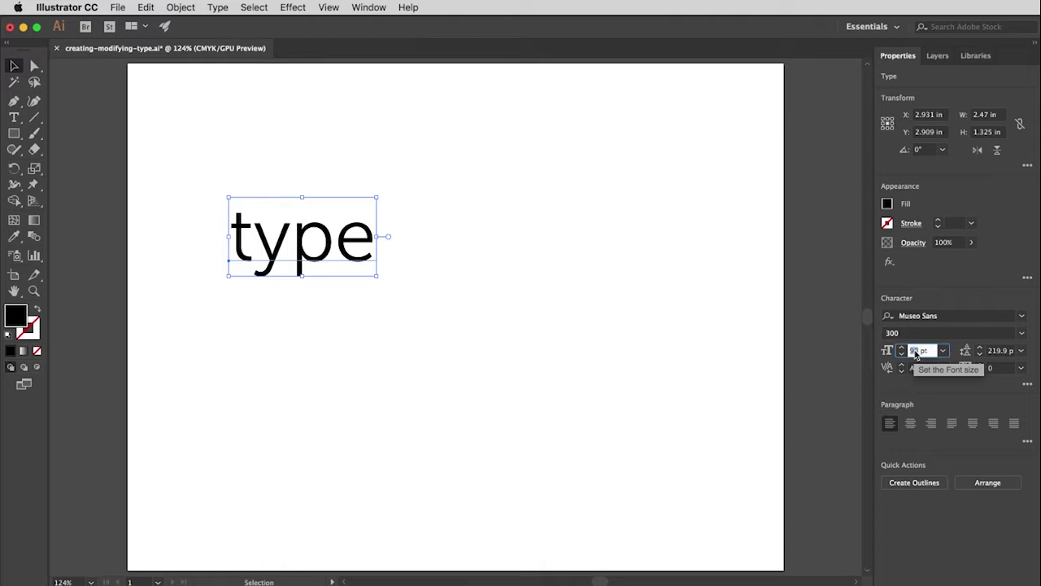
pyautogui.write('102')
pyautogui.press('Return')
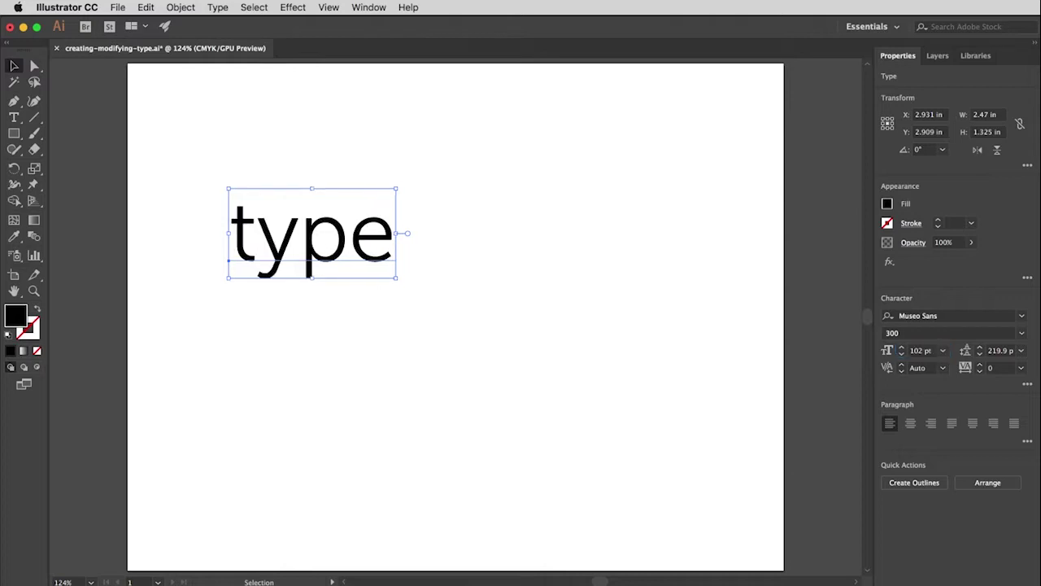
# - Add a new line 'is type' after 'type' in the same text object
pyautogui.click(14, 117)
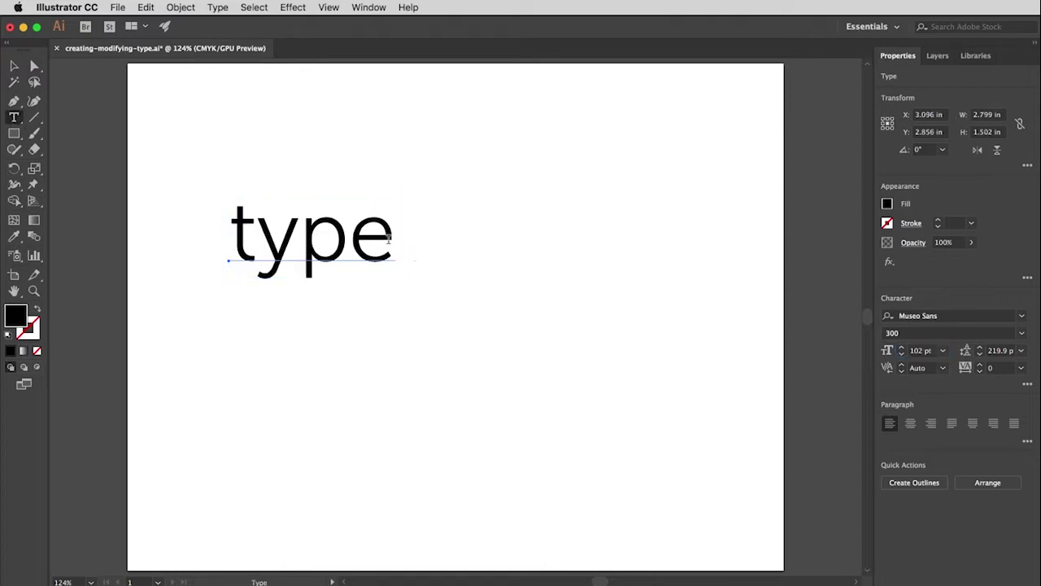
pyautogui.click(390, 244)
pyautogui.press('Return')
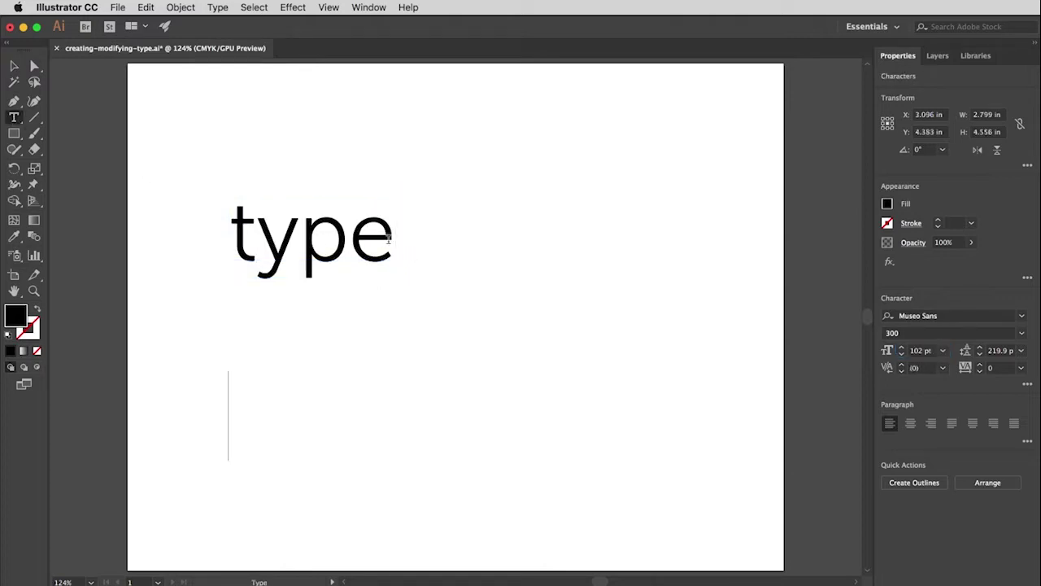
pyautogui.write('is type')
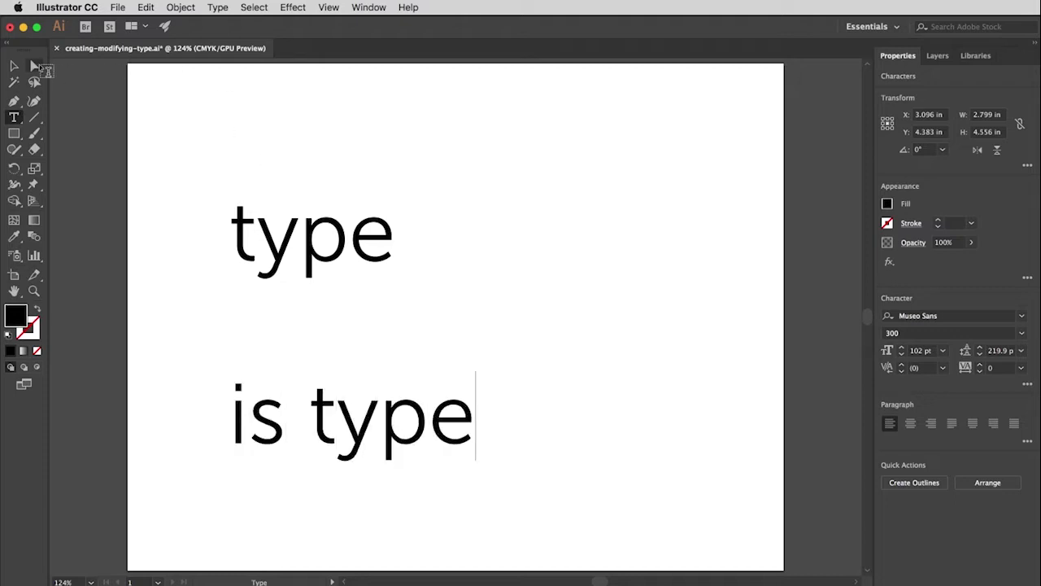
pyautogui.click(14, 66)
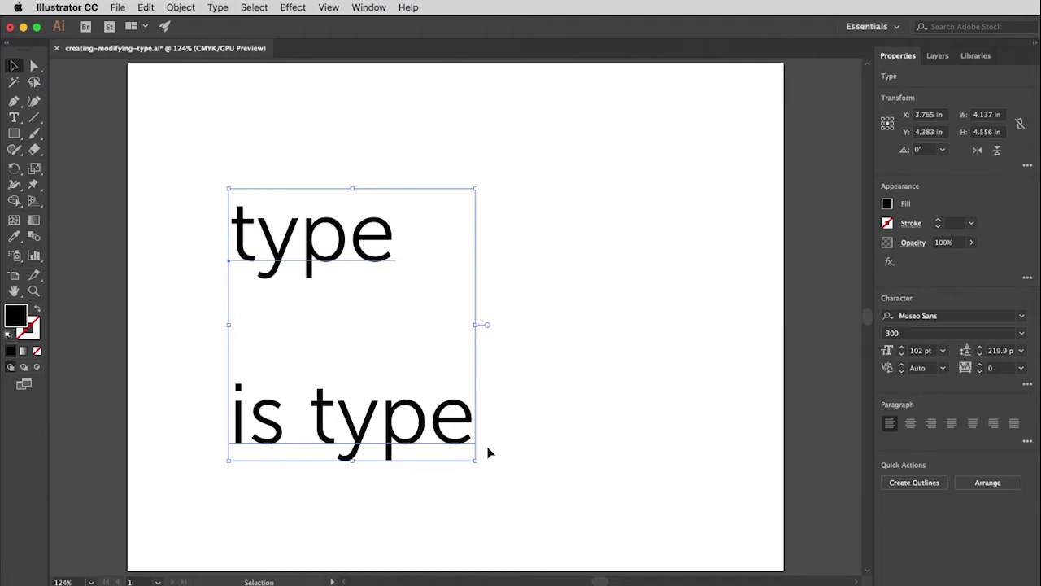
# - Set the leading to 120 pt
pyautogui.click(1007, 350)
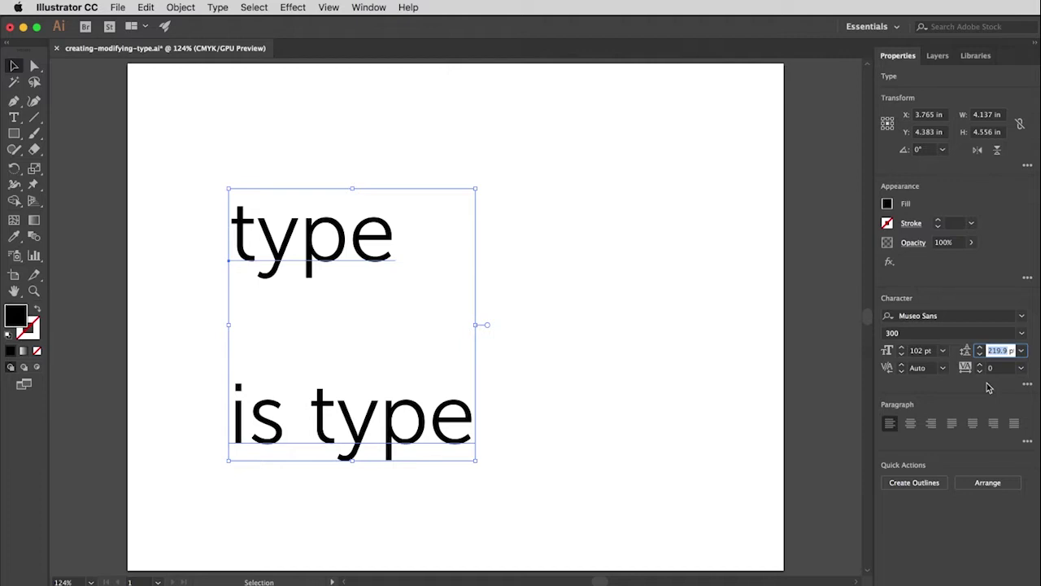
pyautogui.write('120')
pyautogui.press('Return')
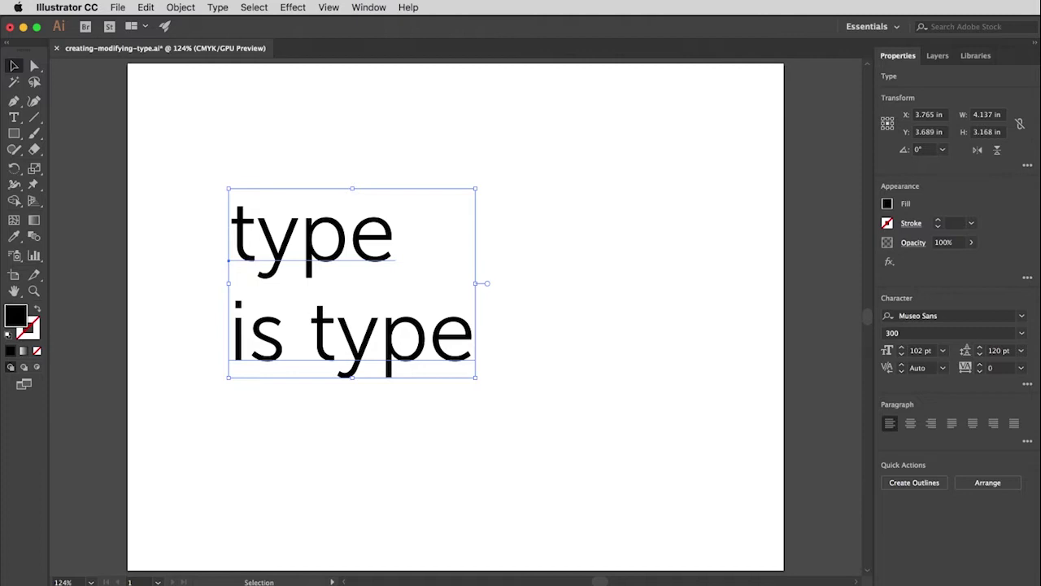
# - Nudge the leading down with its arrows to 104 pt
pyautogui.click(979, 348)
pyautogui.click(980, 348)
pyautogui.click(979, 348)
pyautogui.click(981, 355)
pyautogui.click(980, 355)
pyautogui.click(980, 355)
pyautogui.click(980, 356)
pyautogui.click(980, 356)
pyautogui.click(980, 356)
pyautogui.click(980, 356)
pyautogui.click(980, 355)
pyautogui.click(980, 355)
pyautogui.click(980, 355)
pyautogui.click(980, 355)
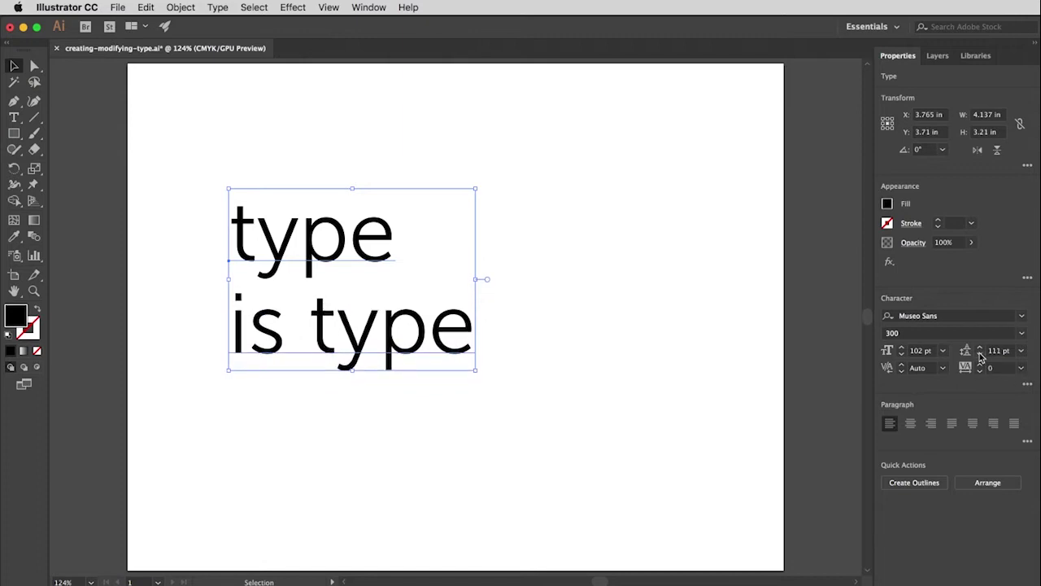
pyautogui.click(981, 355)
pyautogui.click(980, 355)
pyautogui.click(980, 356)
pyautogui.click(981, 356)
pyautogui.click(981, 356)
pyautogui.click(980, 356)
pyautogui.click(980, 356)
pyautogui.click(980, 355)
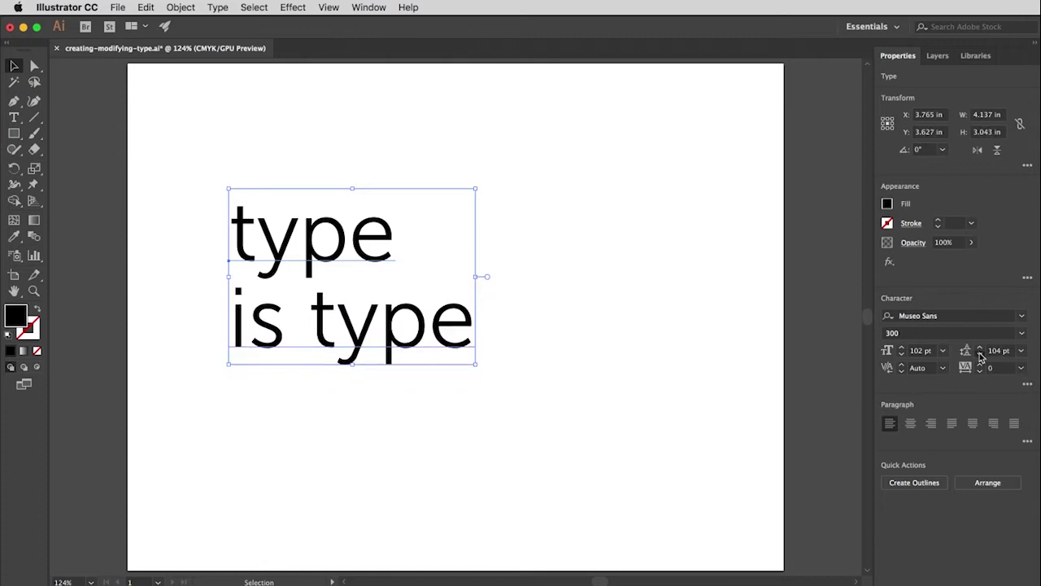
pyautogui.click(980, 356)
pyautogui.click(980, 356)
pyautogui.click(980, 355)
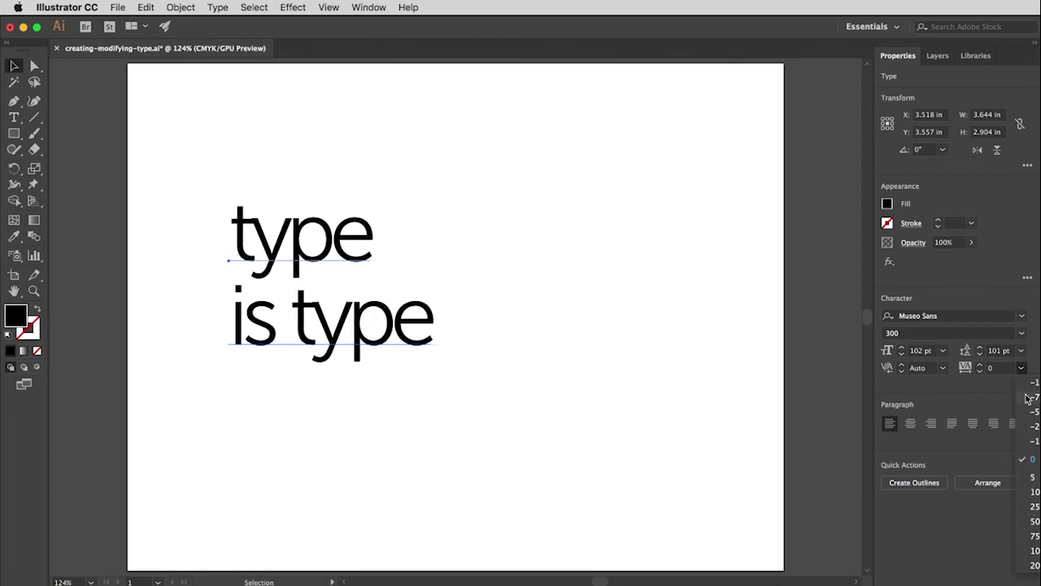
# - Set the tracking of 'type' / 'is type' to -2, then briefly view the Character panel's extra options
pyautogui.click(972, 390)
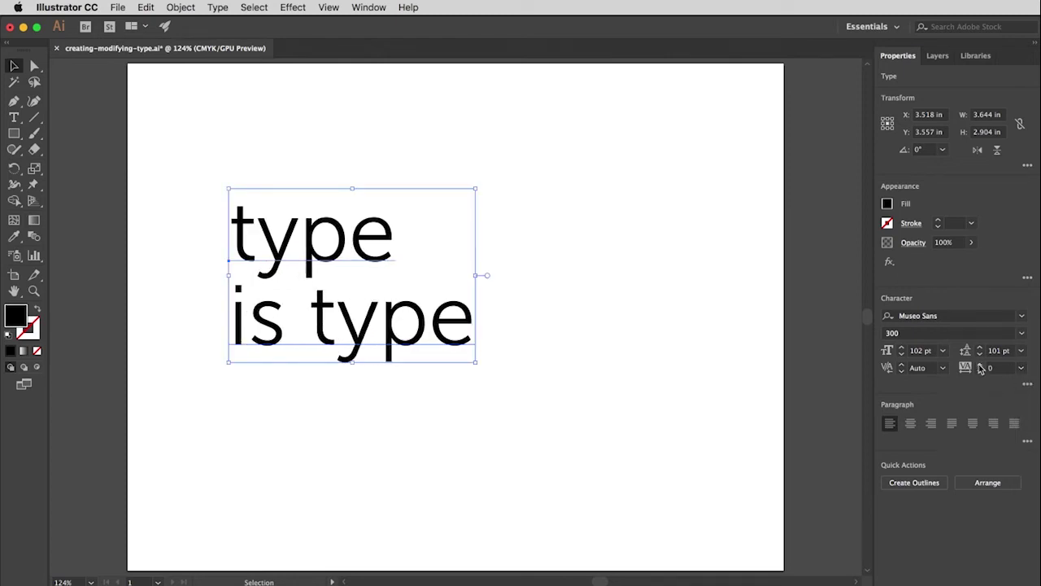
pyautogui.click(980, 365)
pyautogui.click(979, 365)
pyautogui.click(980, 365)
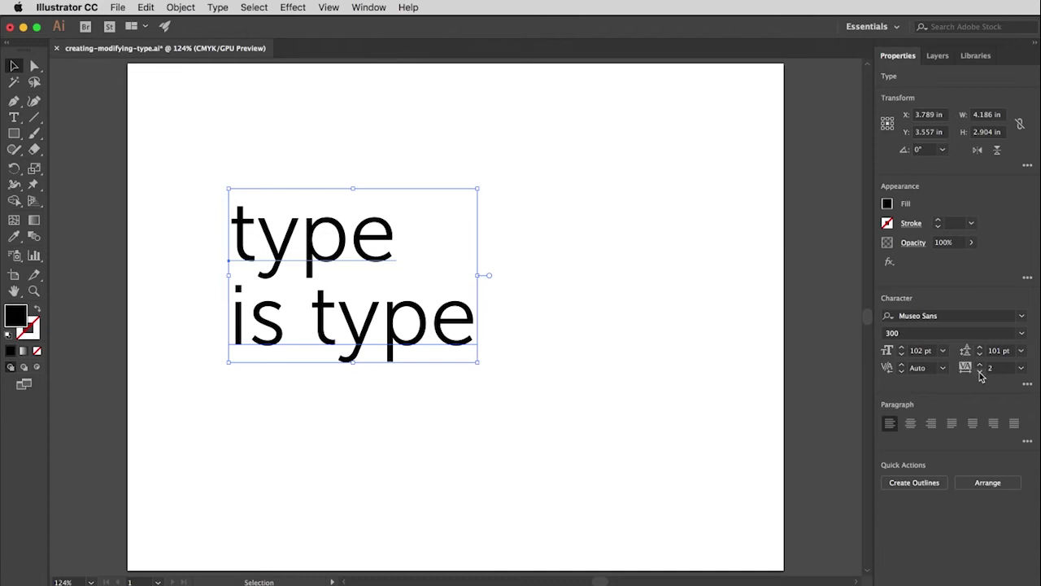
pyautogui.click(979, 372)
pyautogui.click(979, 372)
pyautogui.click(980, 372)
pyautogui.click(979, 372)
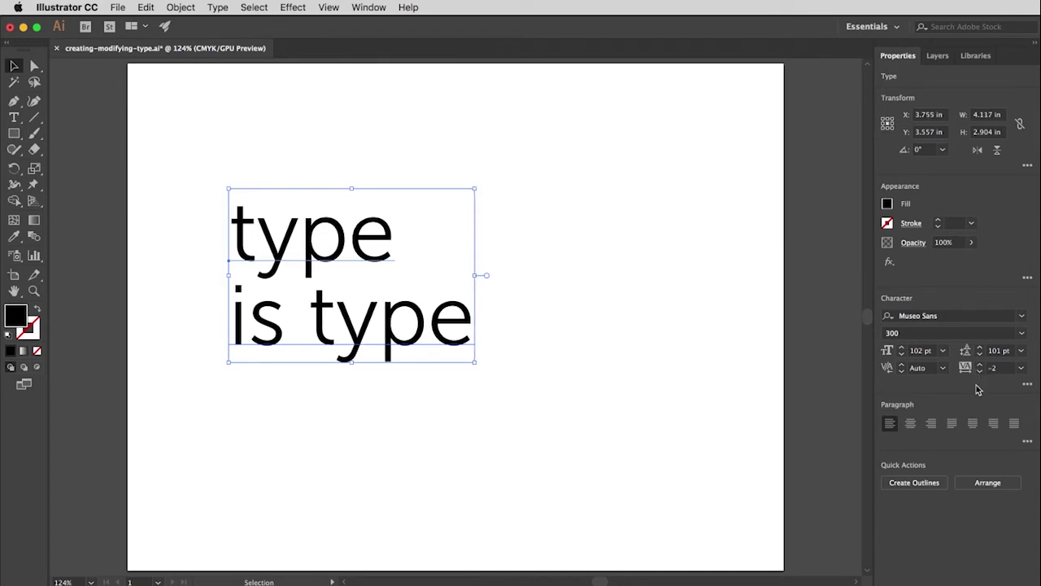
pyautogui.click(1027, 385)
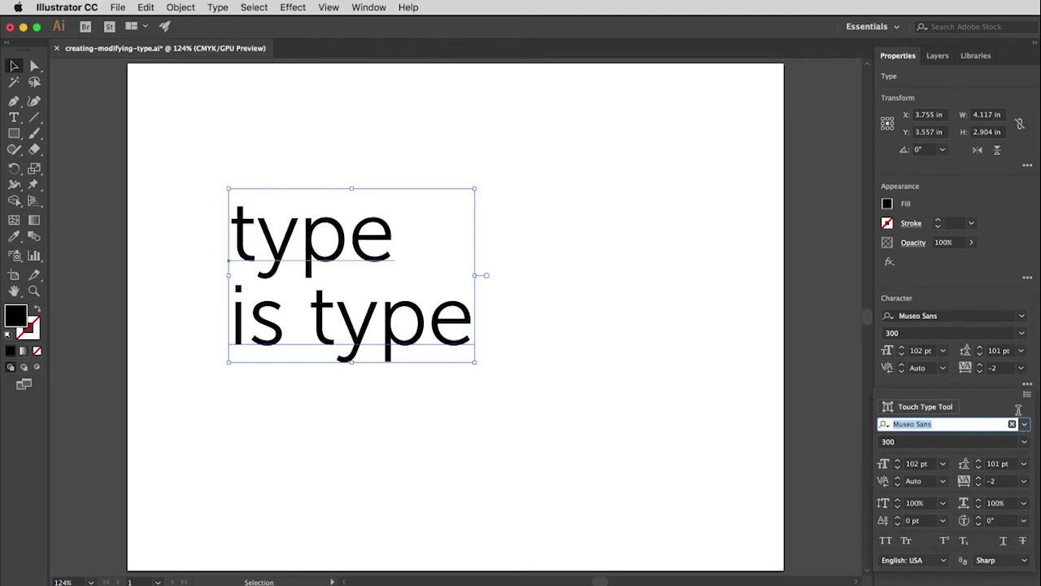
pyautogui.click(1027, 387)
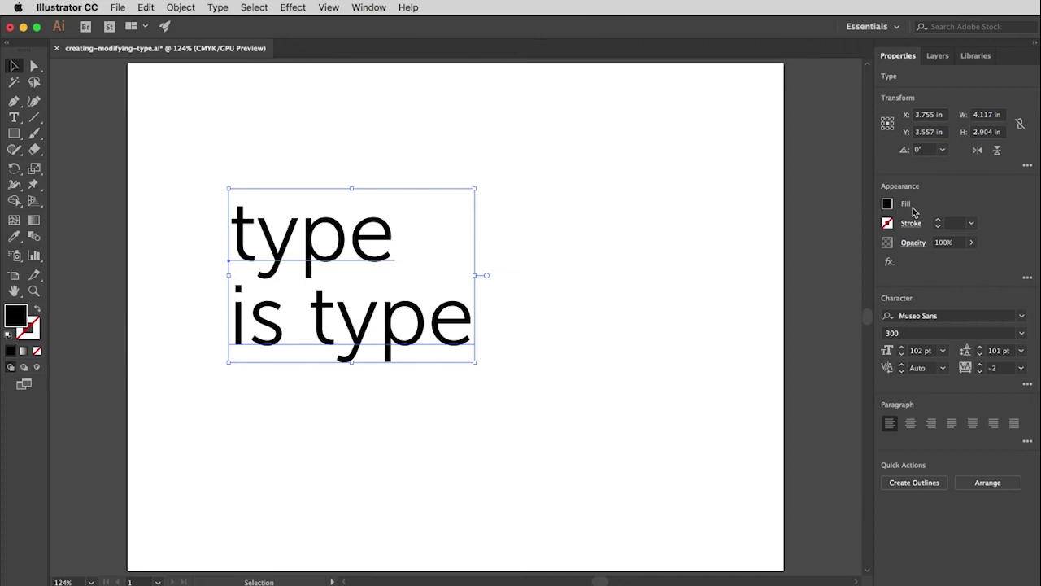
# - Fill the 'type' / 'is type' text with a blue swatch from the Appearance Fill colours
pyautogui.click(888, 204)
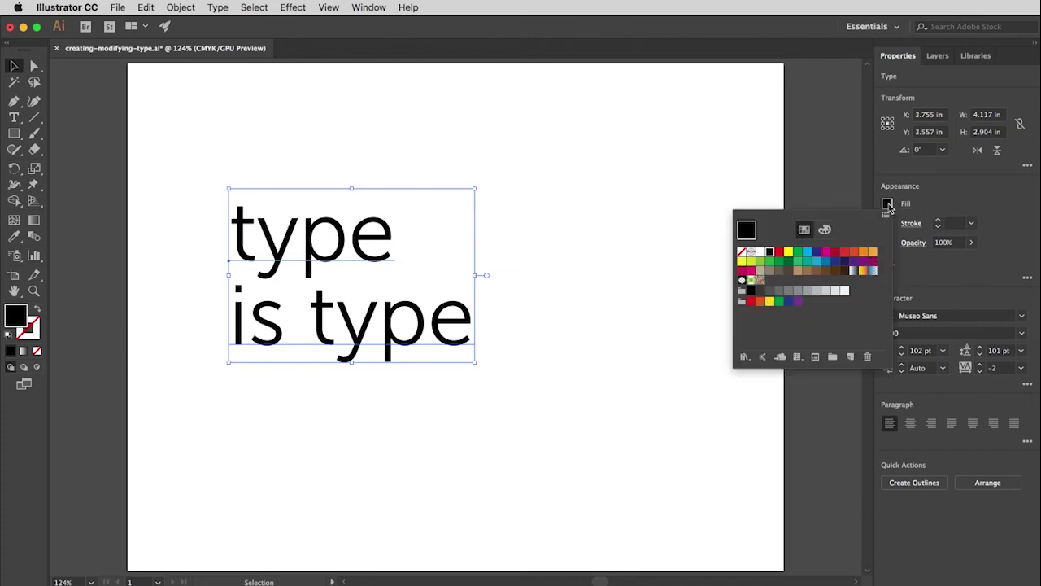
pyautogui.click(826, 262)
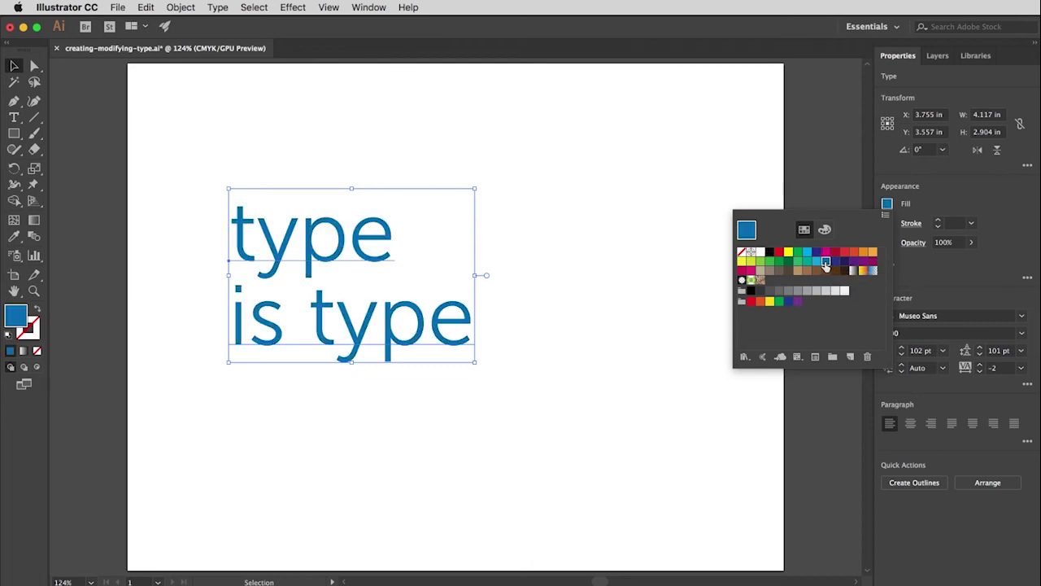
pyautogui.click(887, 205)
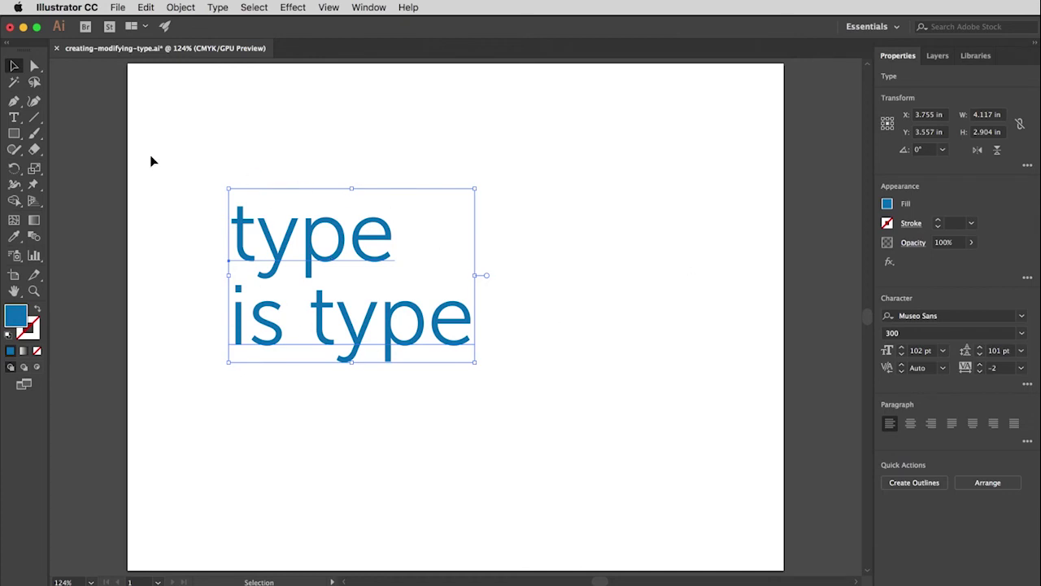
# - Colour the first-line word 'type' orange-red with the Type tool, then select all the text again
pyautogui.click(15, 118)
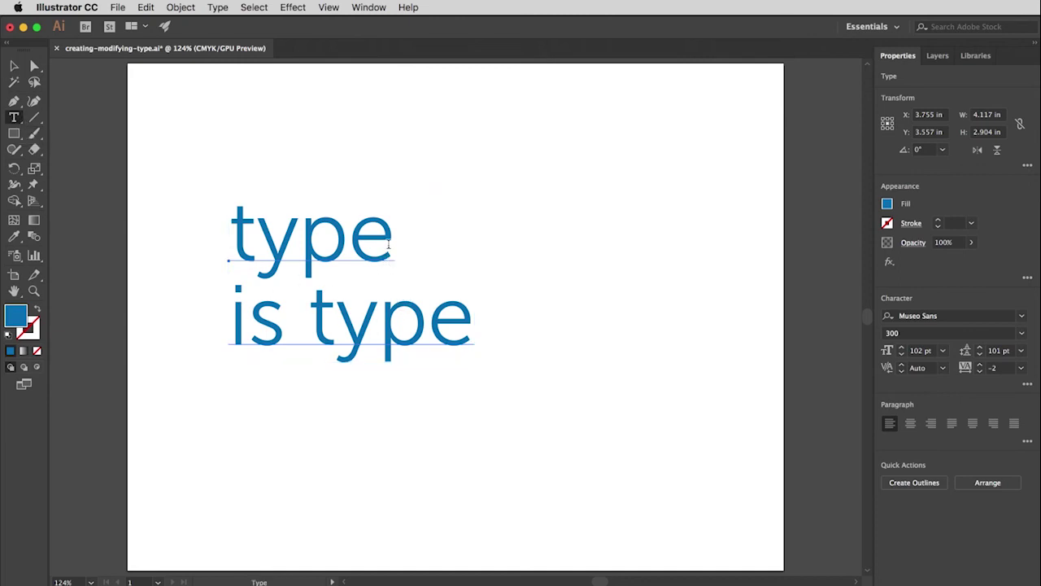
pyautogui.moveTo(388, 244); pyautogui.dragTo(229, 245)
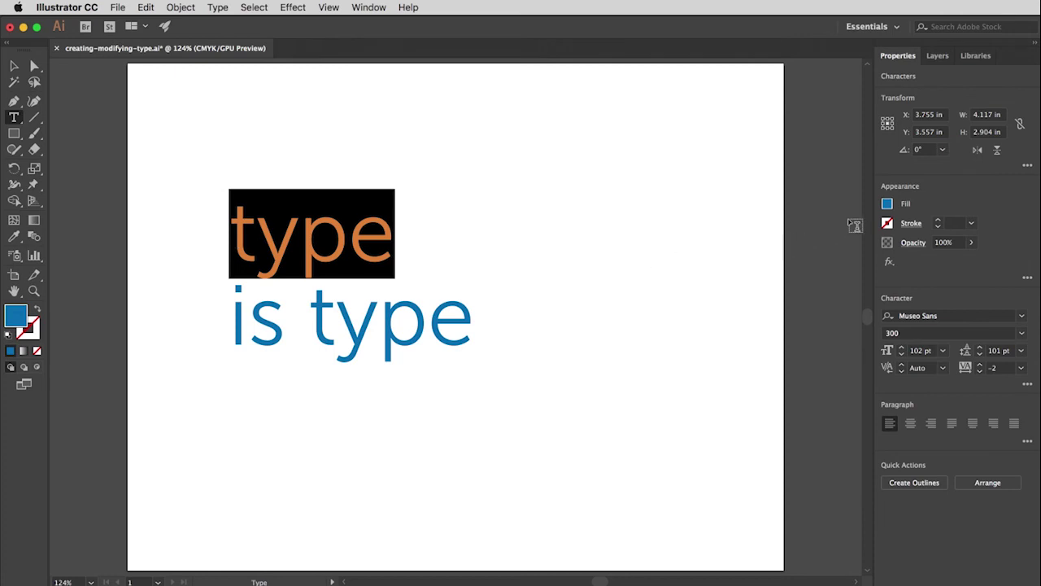
pyautogui.click(887, 204)
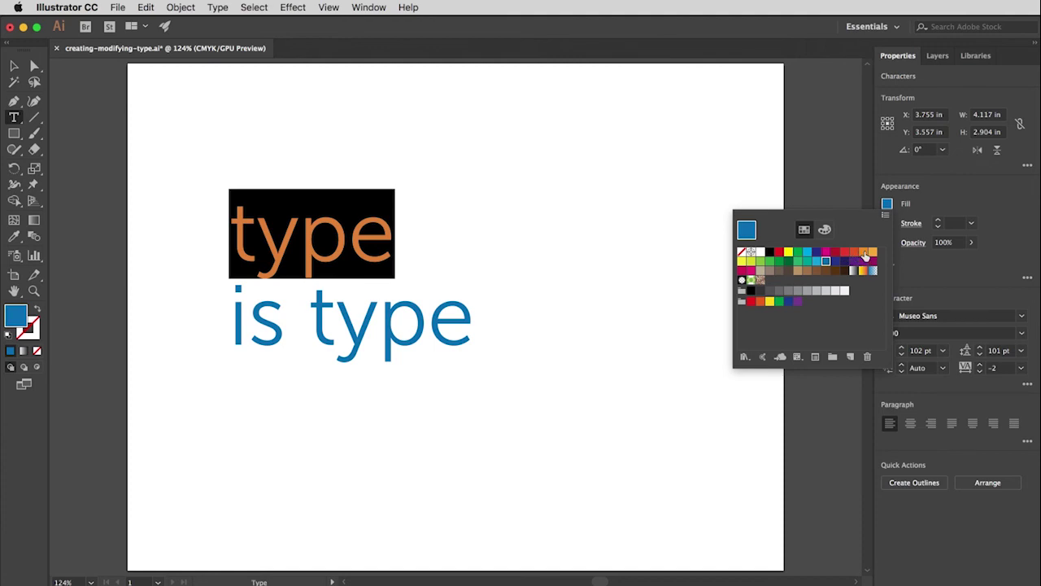
pyautogui.click(854, 254)
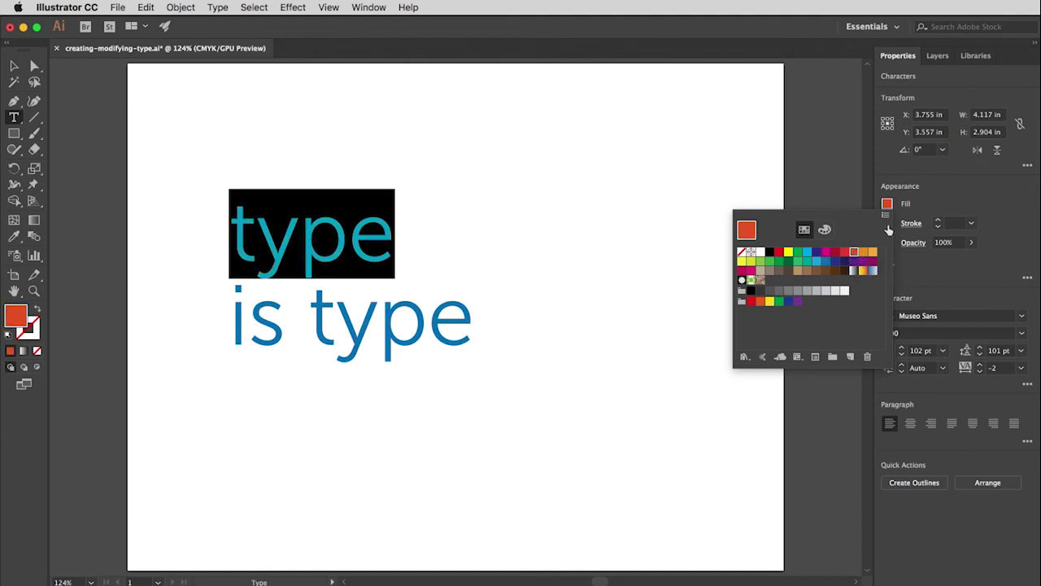
pyautogui.click(885, 205)
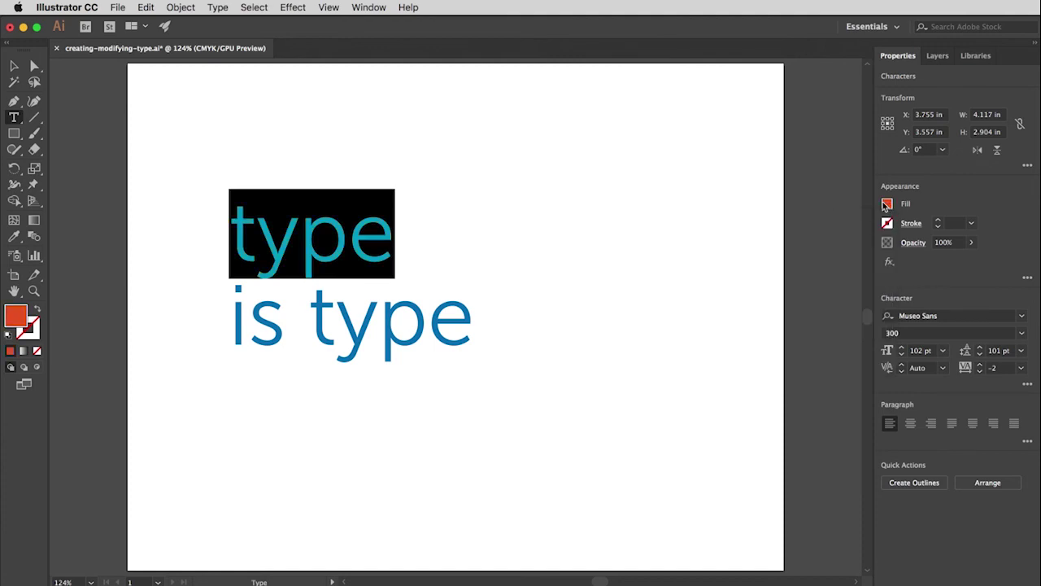
pyautogui.keyDown('super'); pyautogui.click(635, 227); pyautogui.keyUp('super')
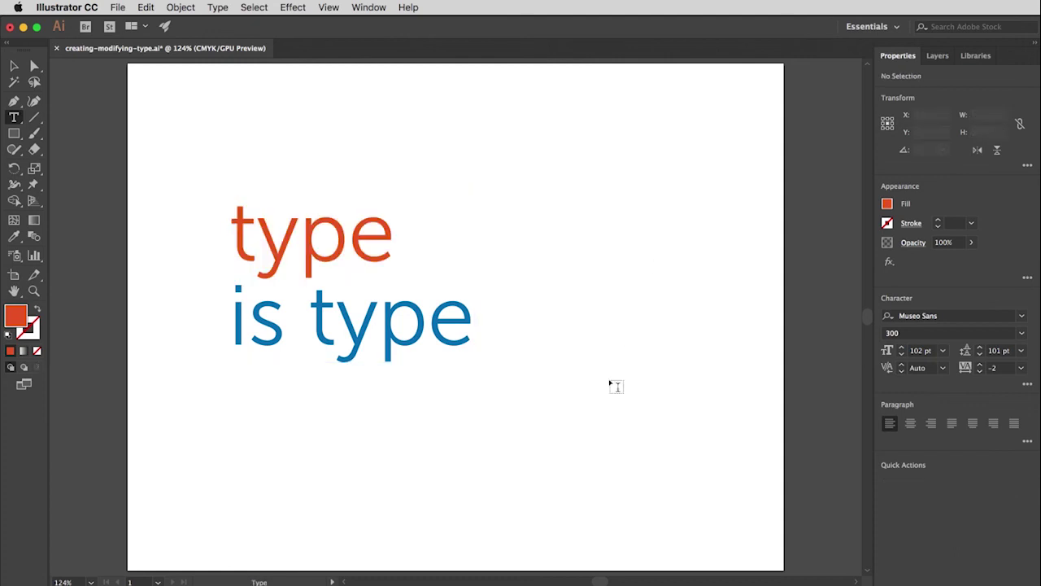
pyautogui.click(13, 66)
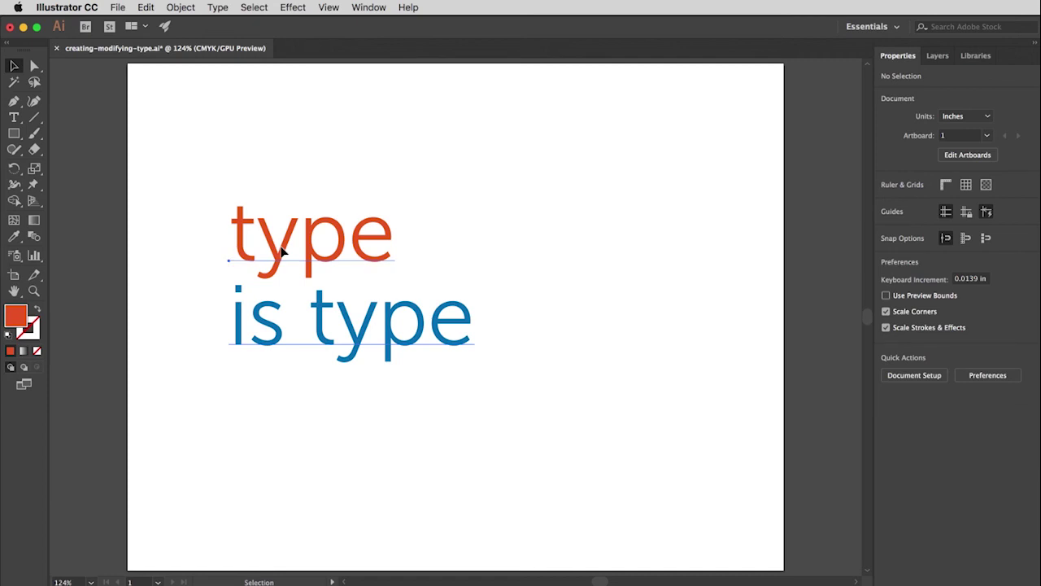
pyautogui.press('super+a')
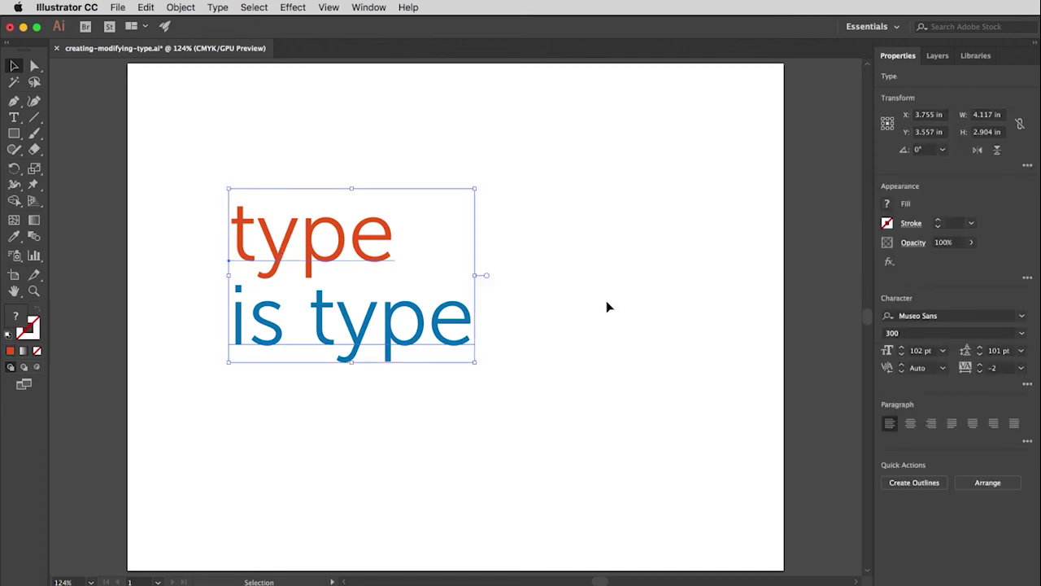